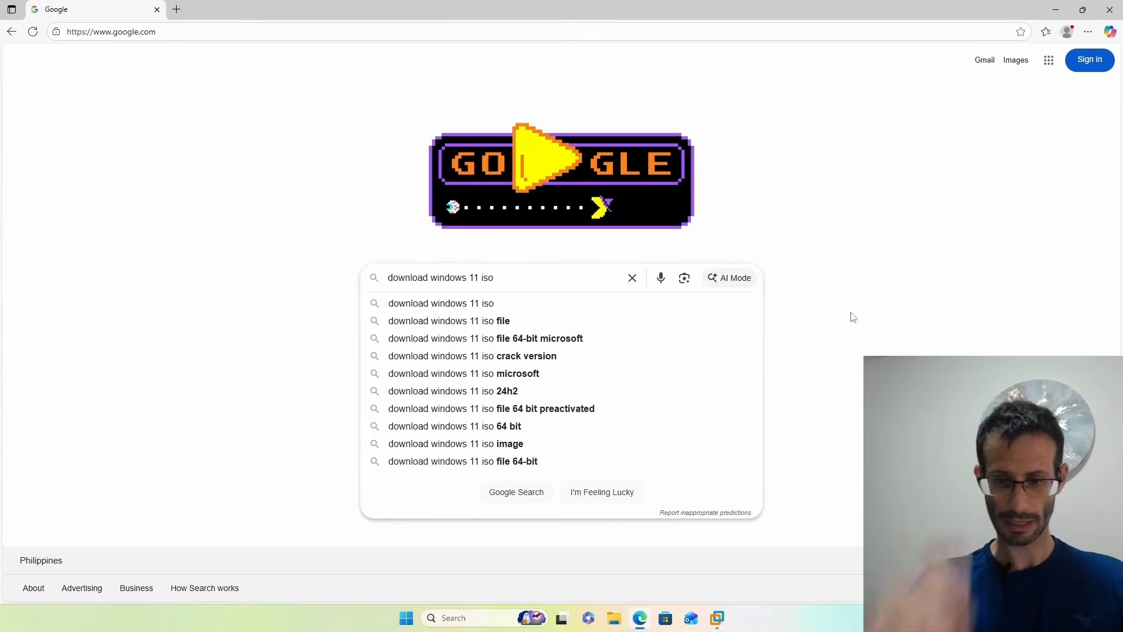
Search Google for "download windows 11 iso" and open Microsoft's Download Windows 11 page at the x64 Disk Image (ISO) section.
key("Return")
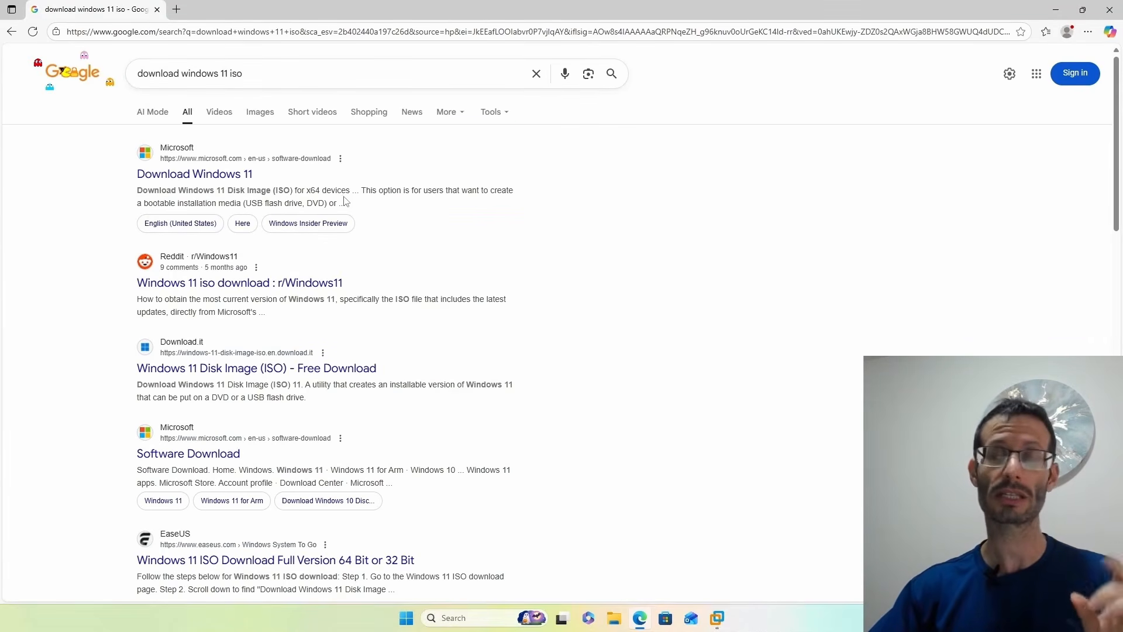
left_click(202, 175)
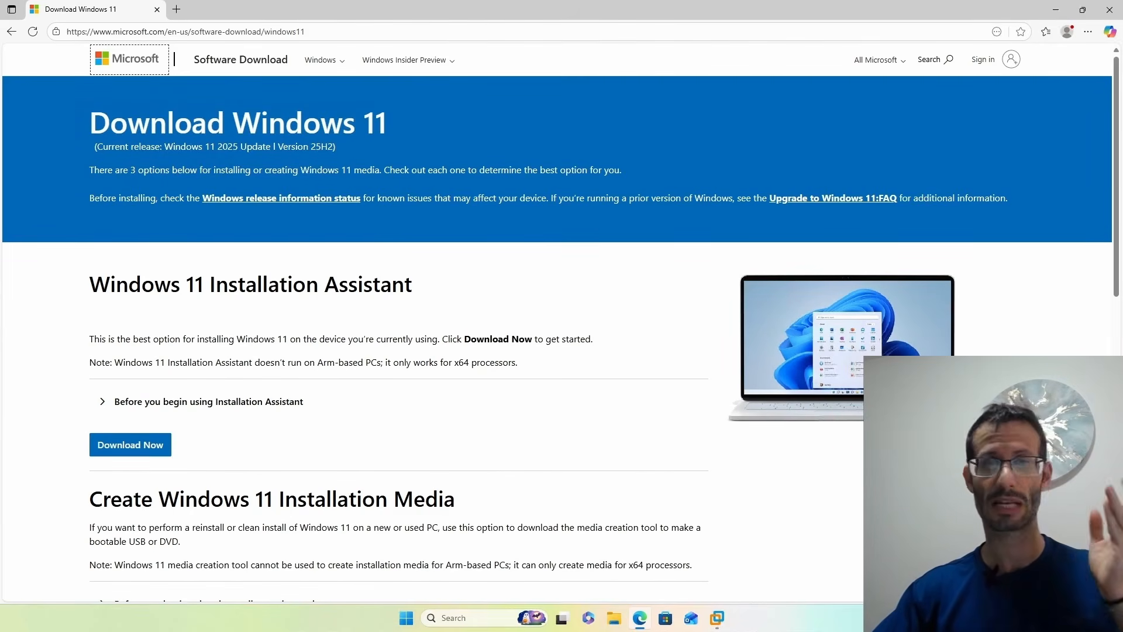
scroll(293, 302, "down", 3)
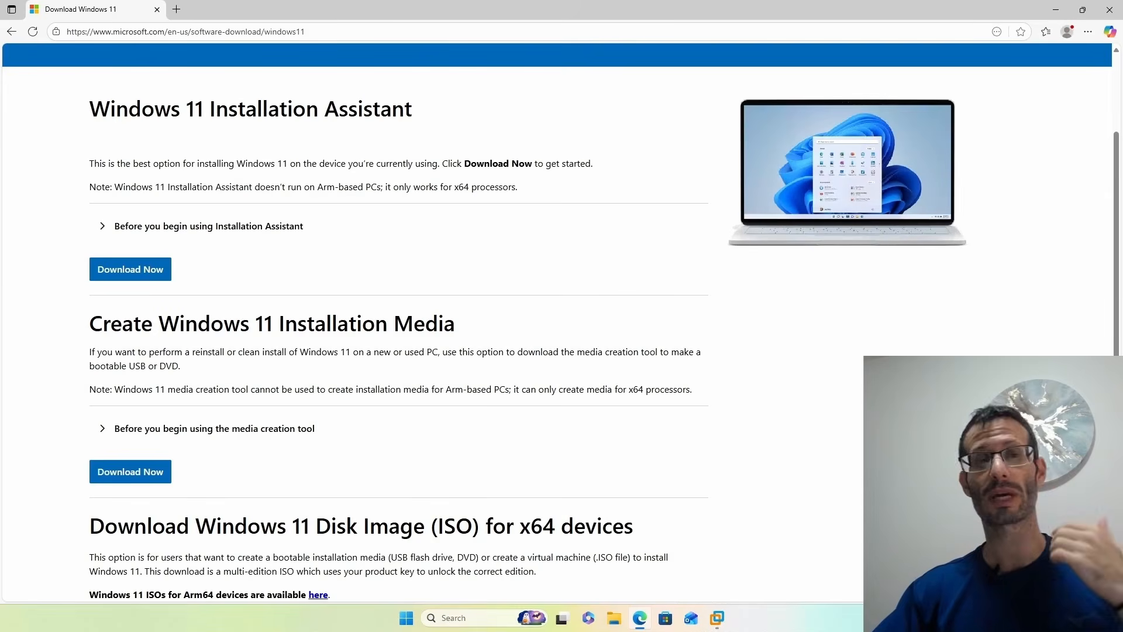
scroll(360, 328, "down", 4)
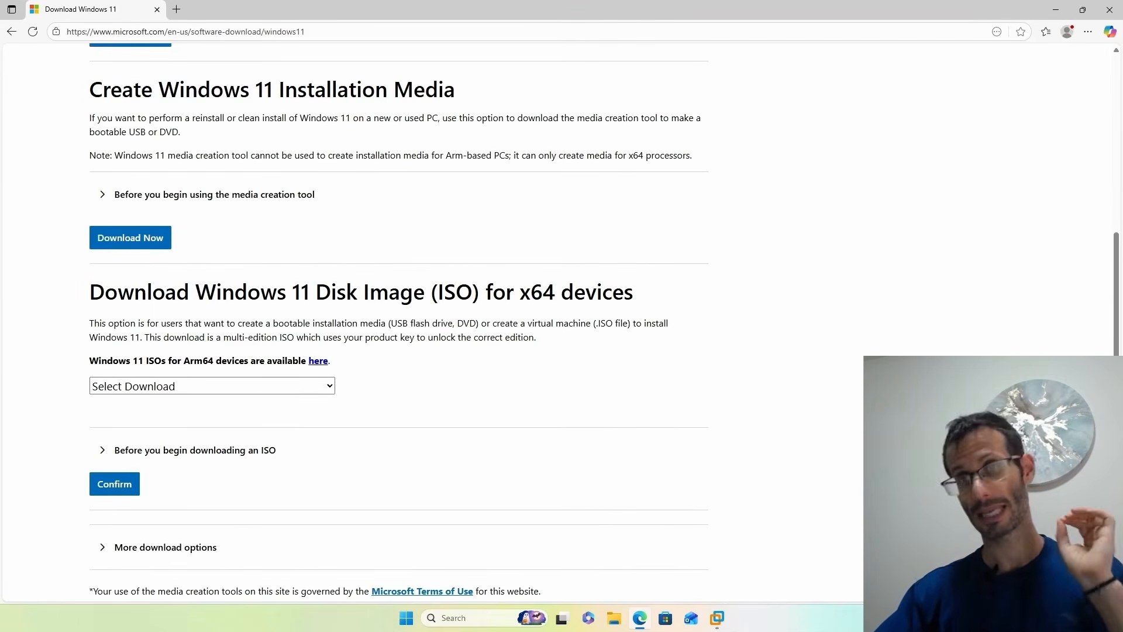
double_click(455, 292)
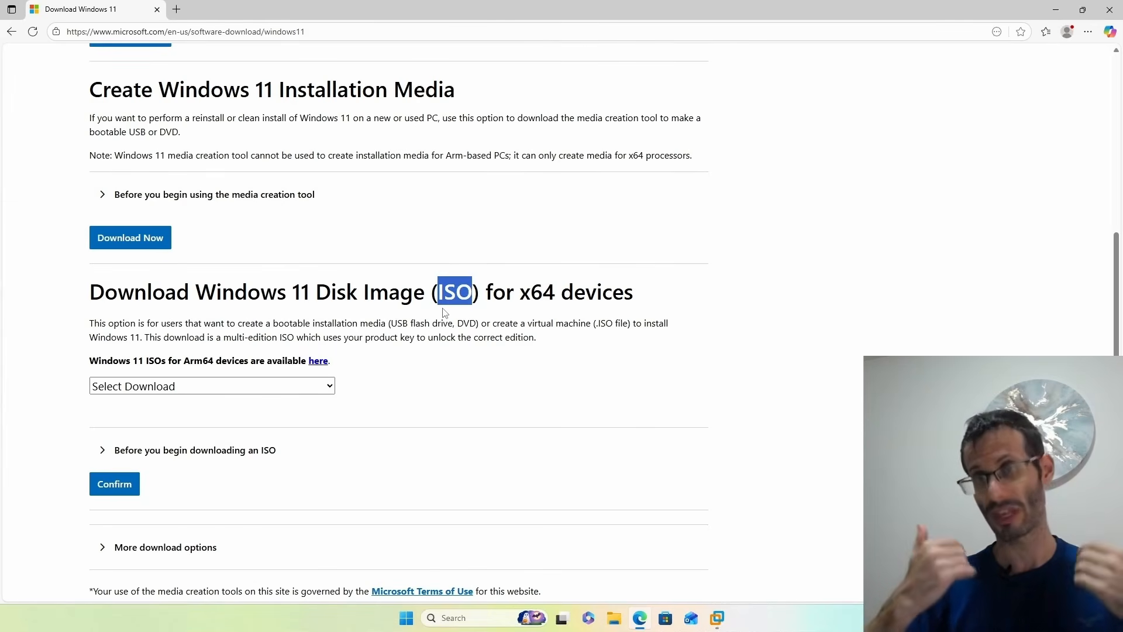
scroll(376, 313, "down", 1)
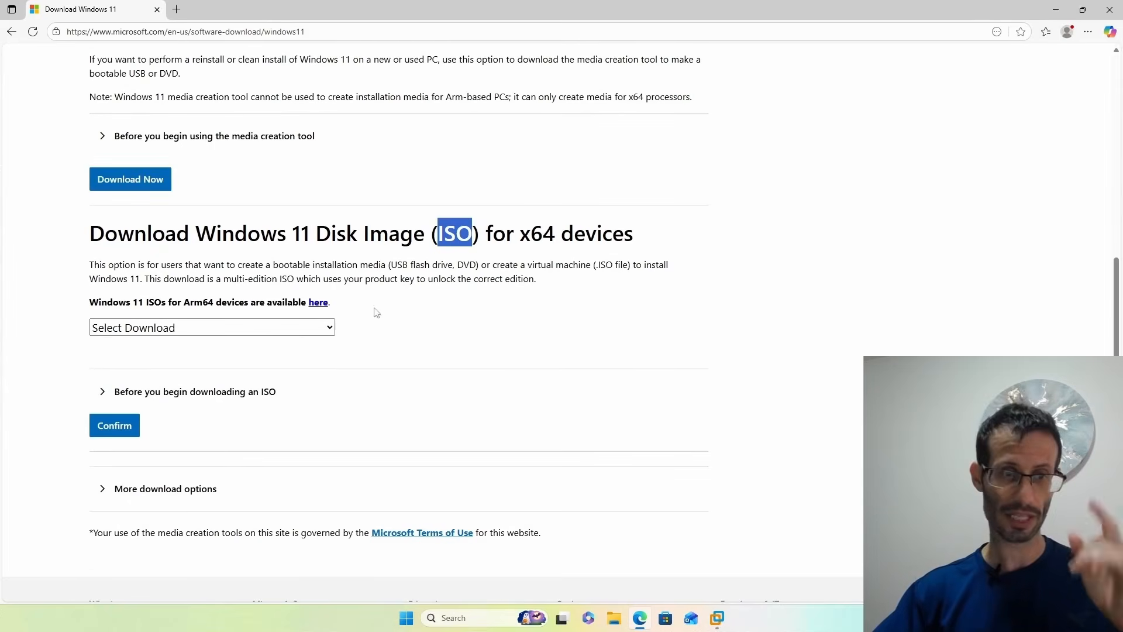
Request the Windows 11 (multi-edition ISO for x64 devices) download with English (United States) as the product language.
left_click(154, 329)
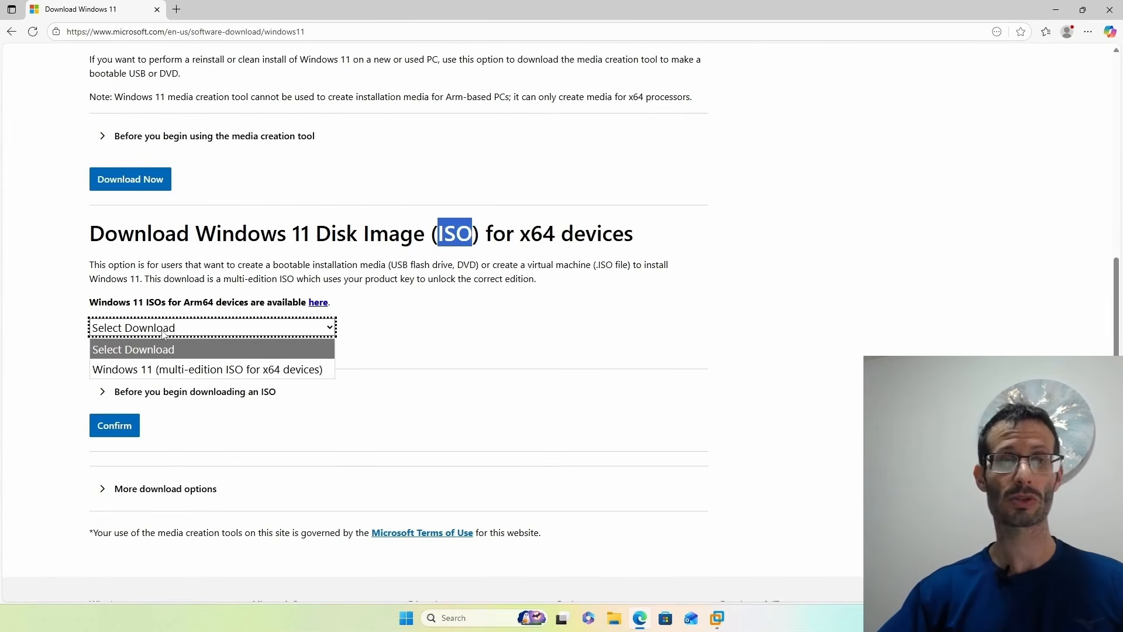
left_click(197, 371)
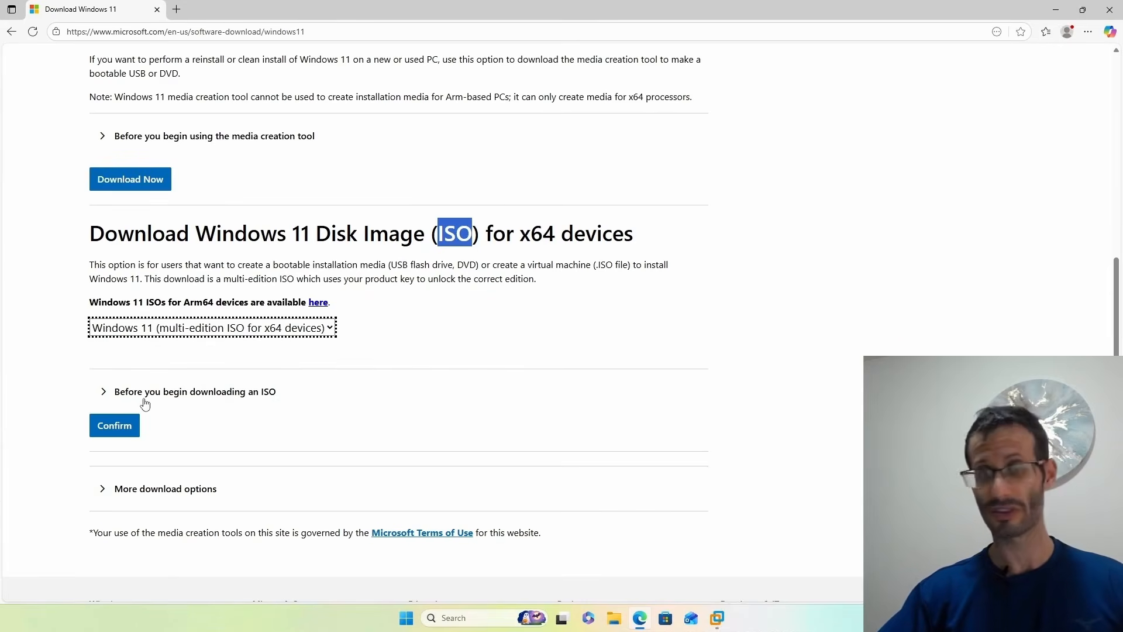
left_click(134, 420)
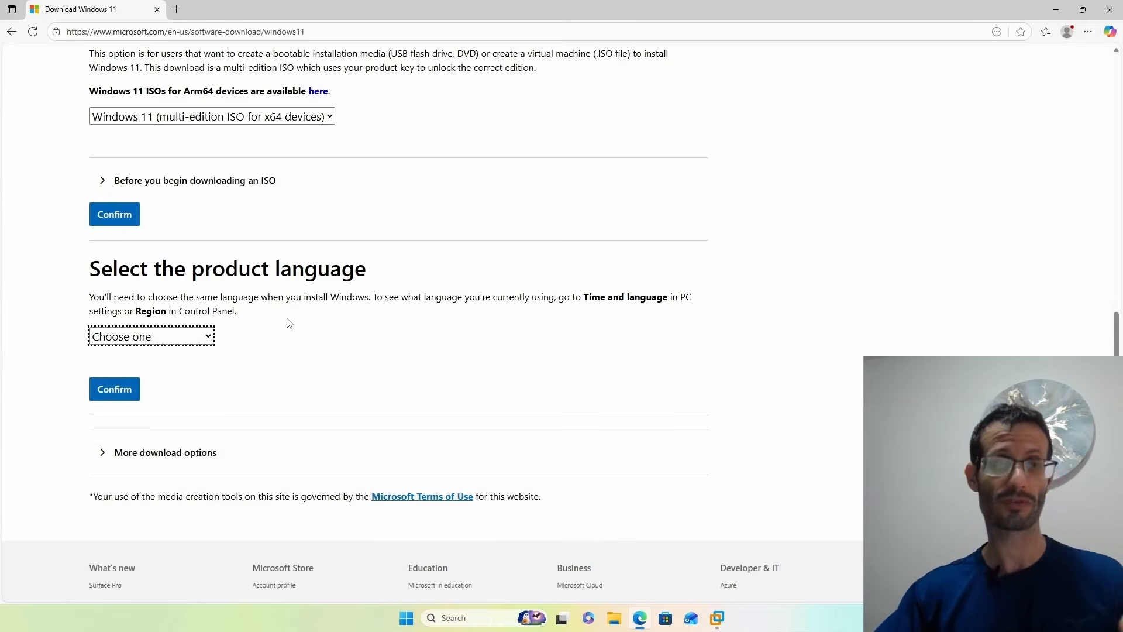
left_click(140, 342)
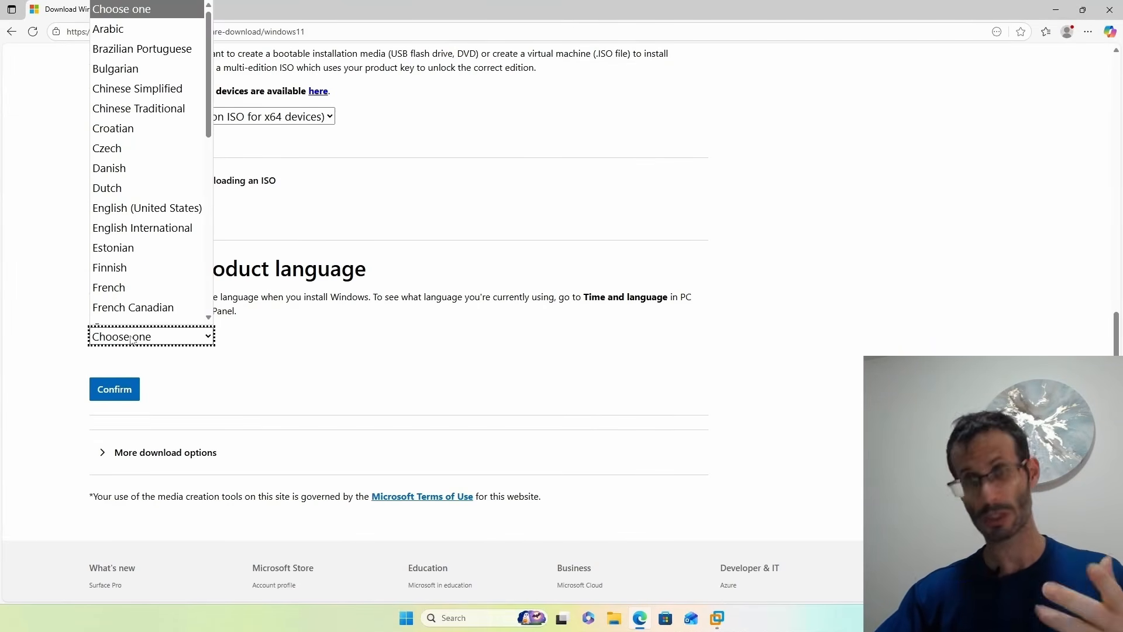
left_click(146, 197)
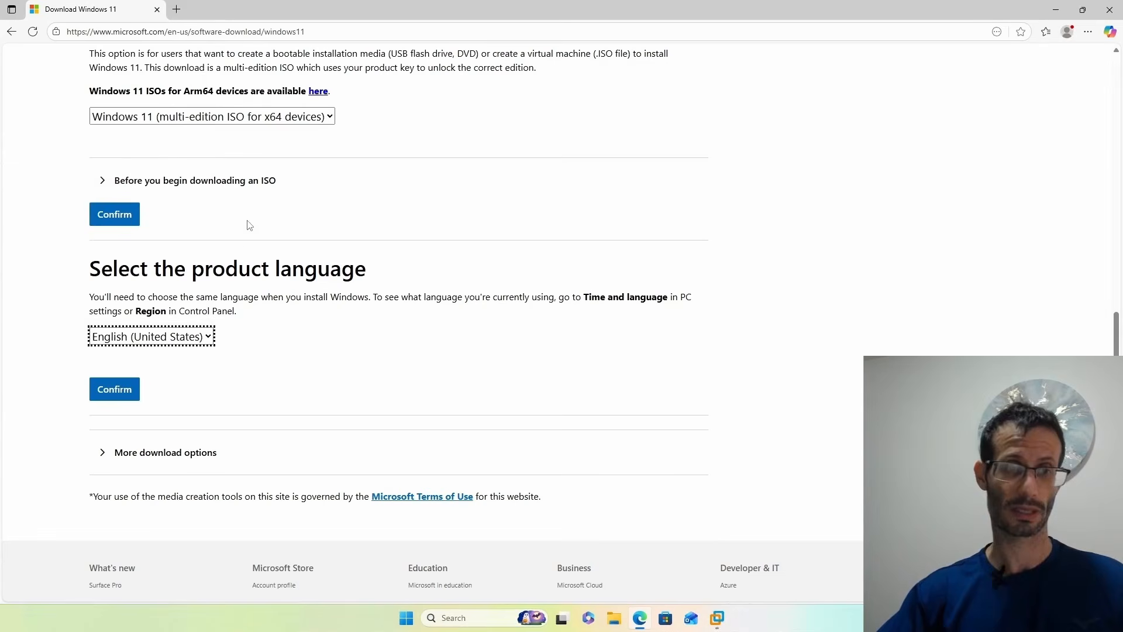
left_click(131, 389)
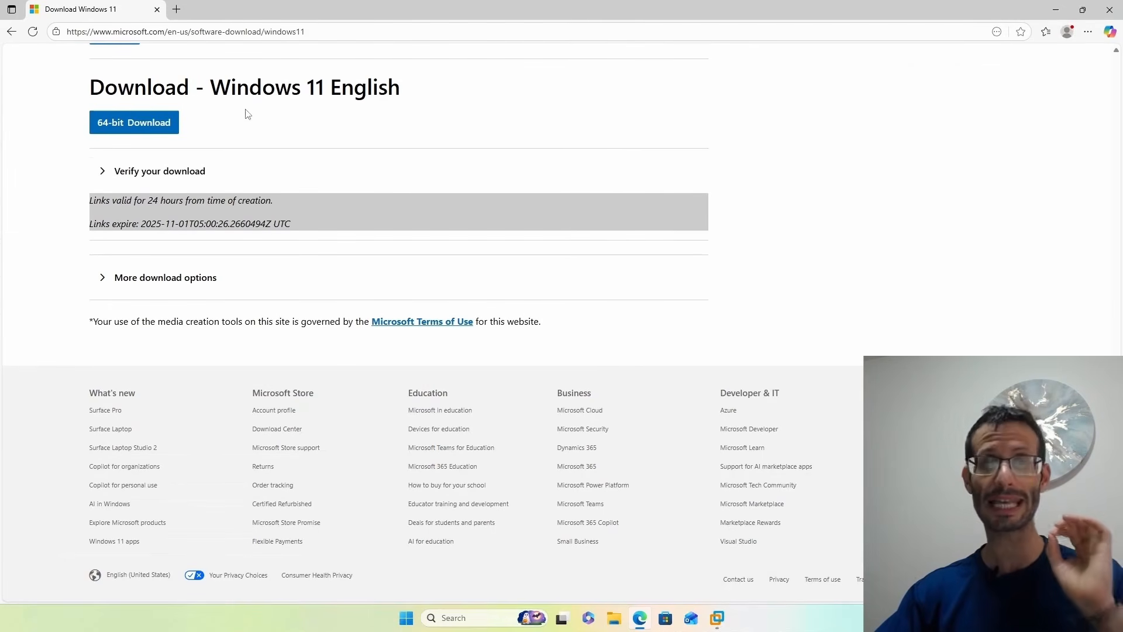
Start the 64-bit Windows 11 ISO download and cancel it.
left_click(120, 131)
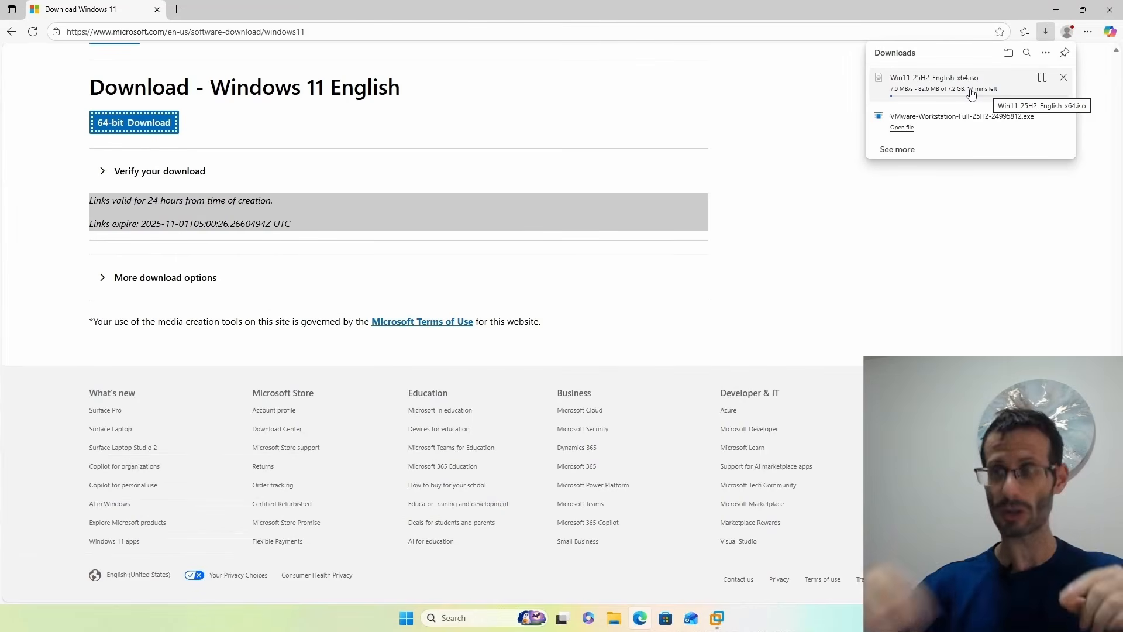
left_click(1064, 78)
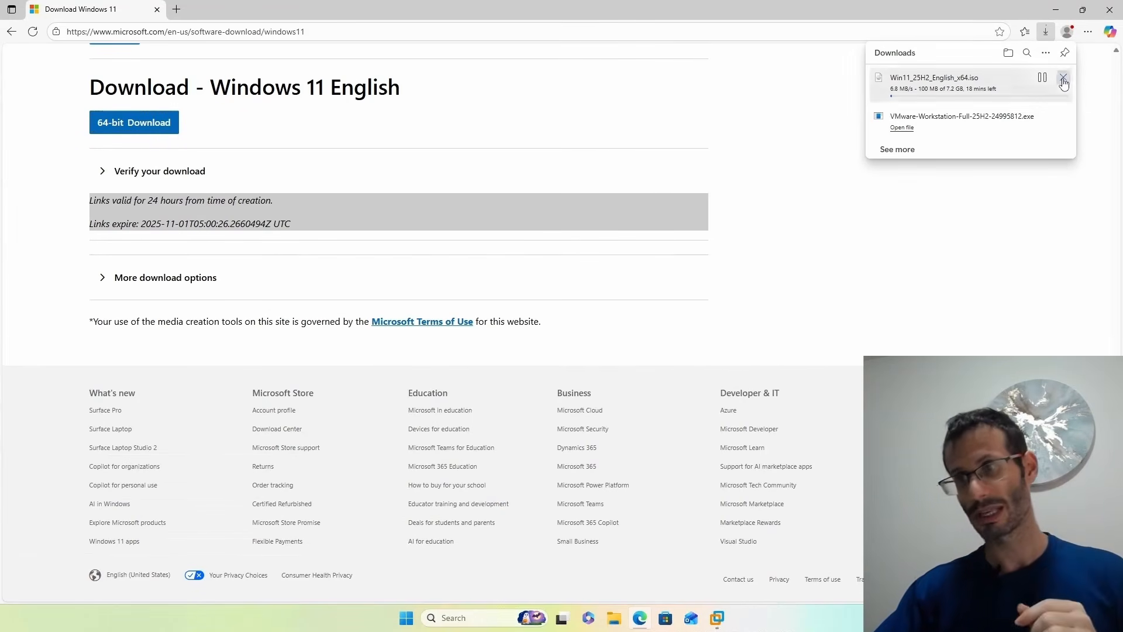
left_click(1064, 81)
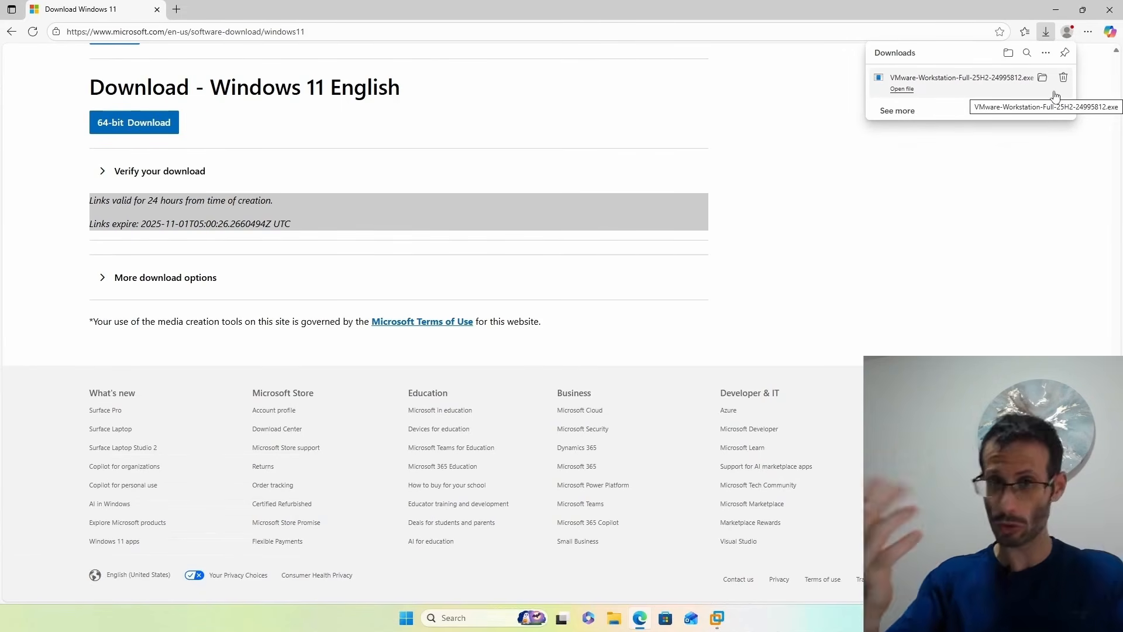
Open the ISO files folder on Local Disk (C:) in File Explorer.
left_click(613, 618)
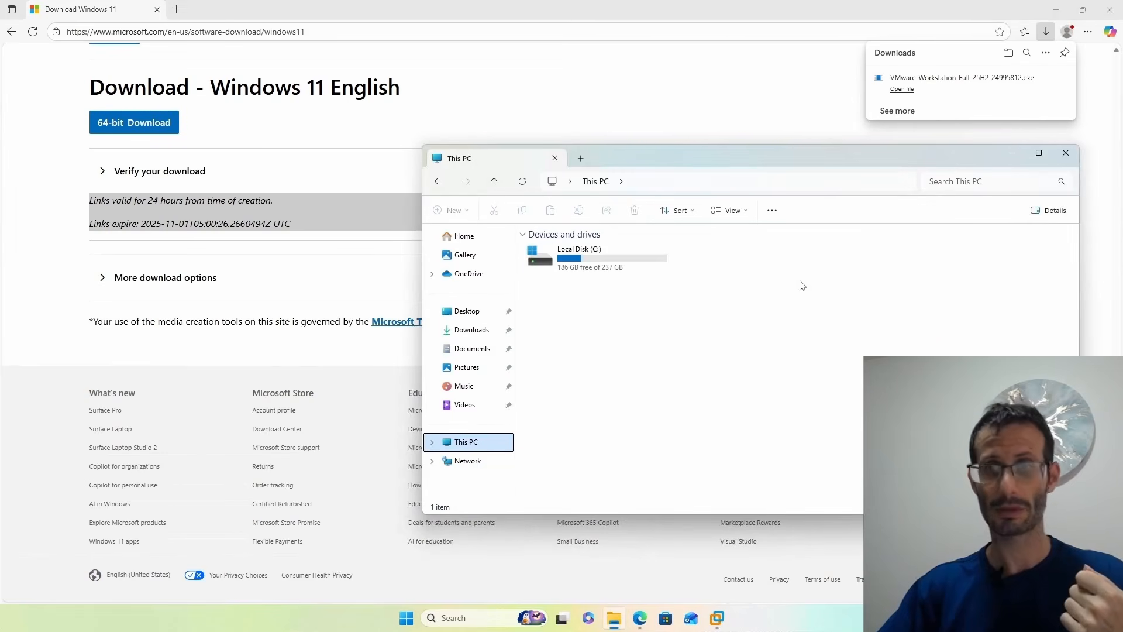
double_click(596, 256)
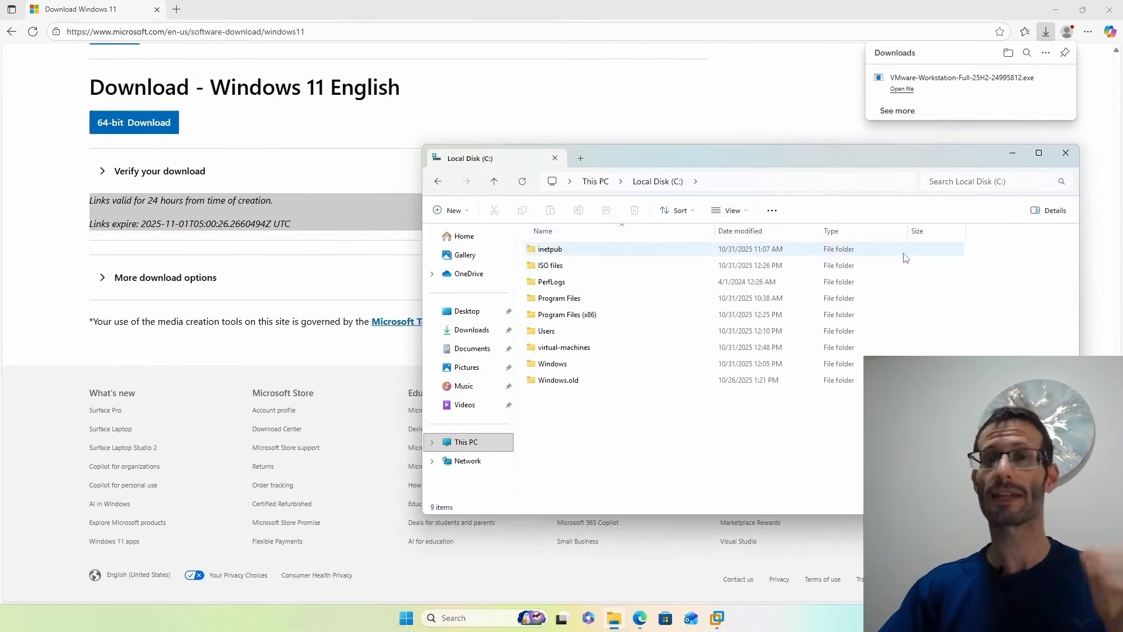
double_click(590, 266)
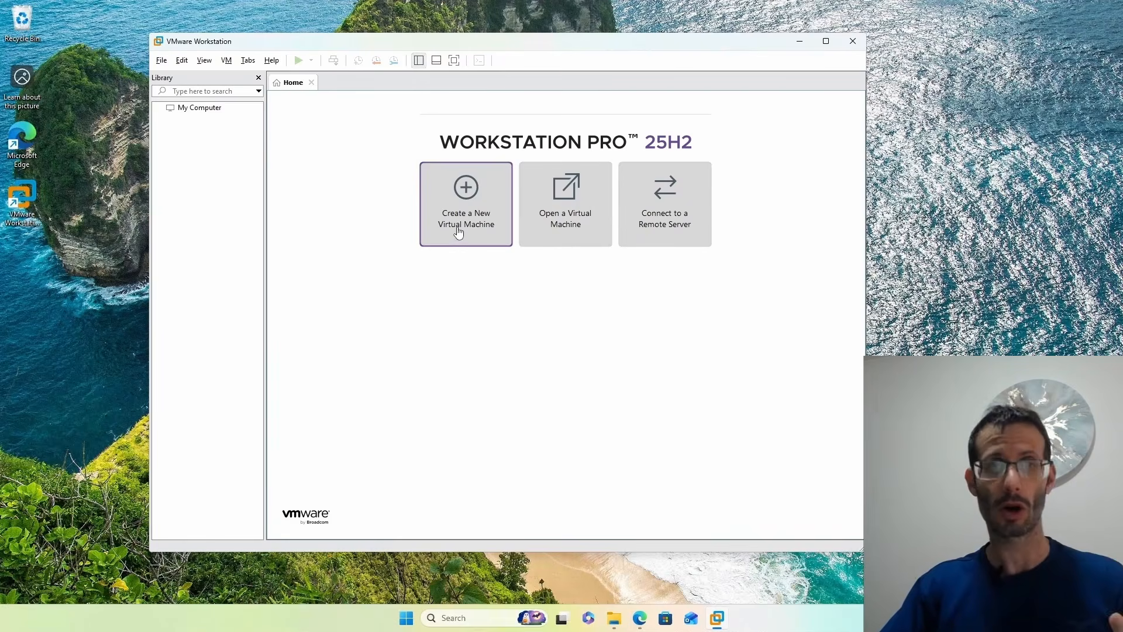
In VMware Workstation, start a new virtual machine with the typical configuration, installing from C:\ISO files\Win11_25H2_English_x64.iso.
left_click(161, 60)
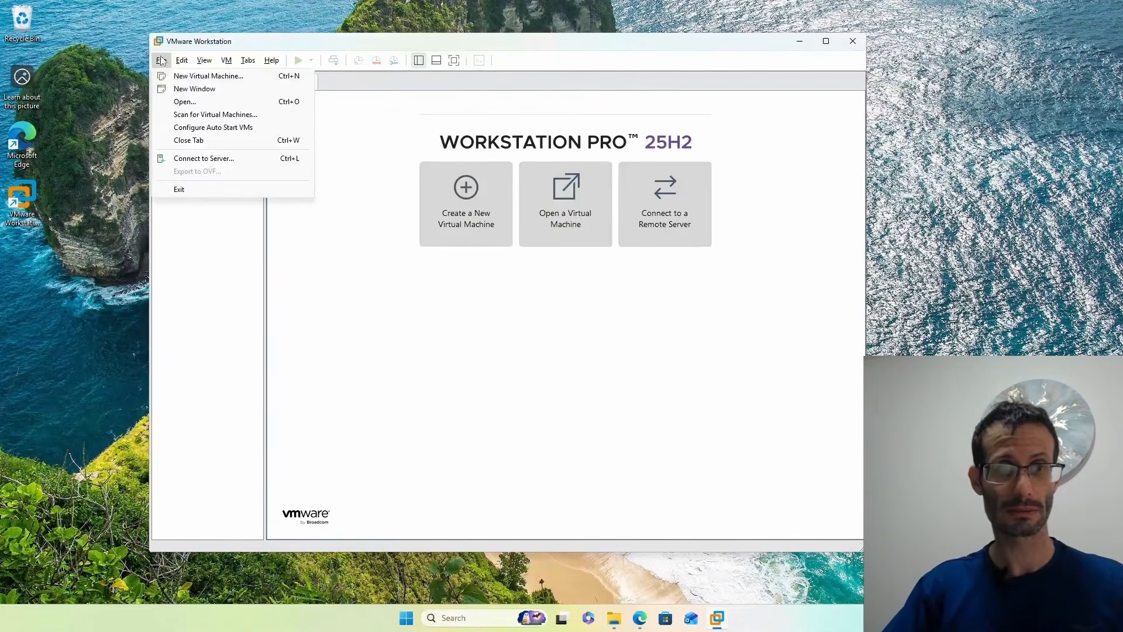
left_click(183, 77)
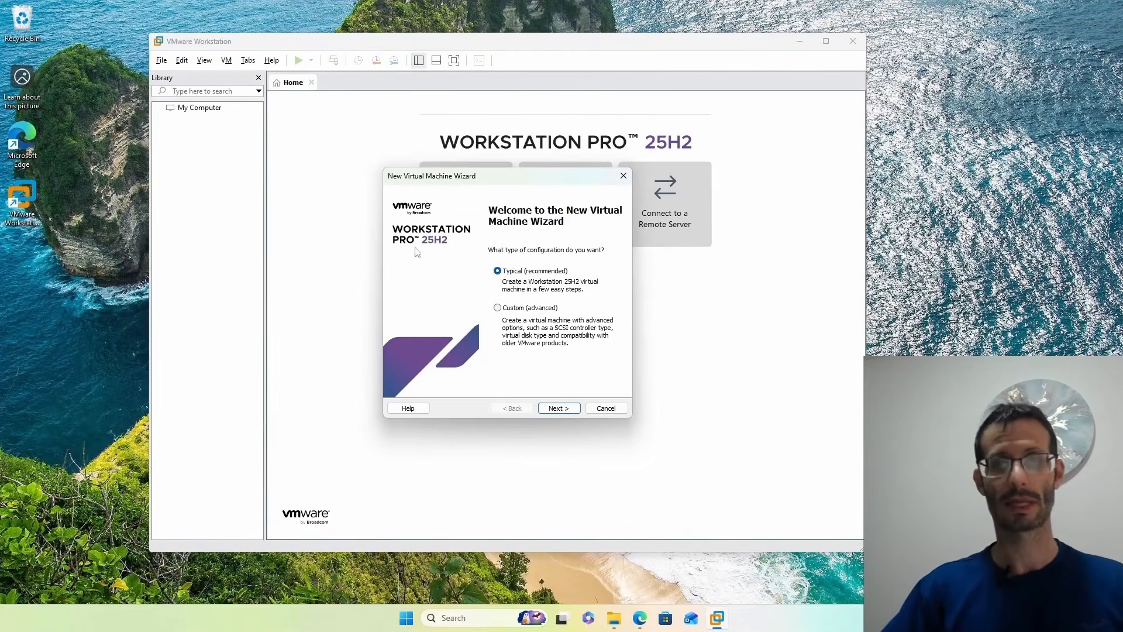
left_click(559, 408)
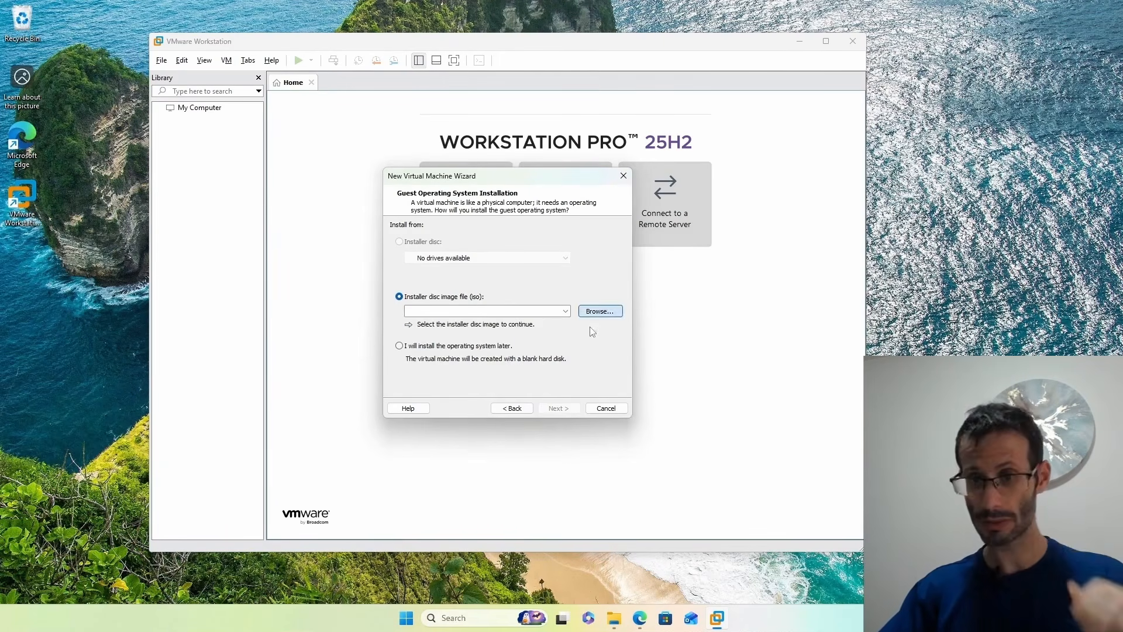
left_click(598, 312)
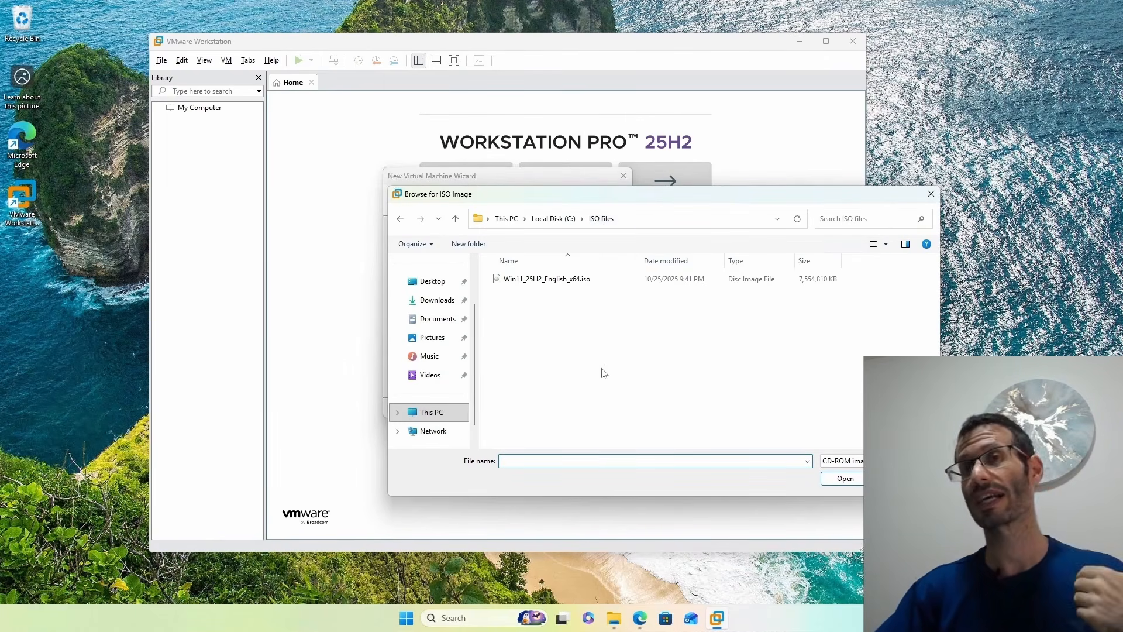
left_click(525, 282)
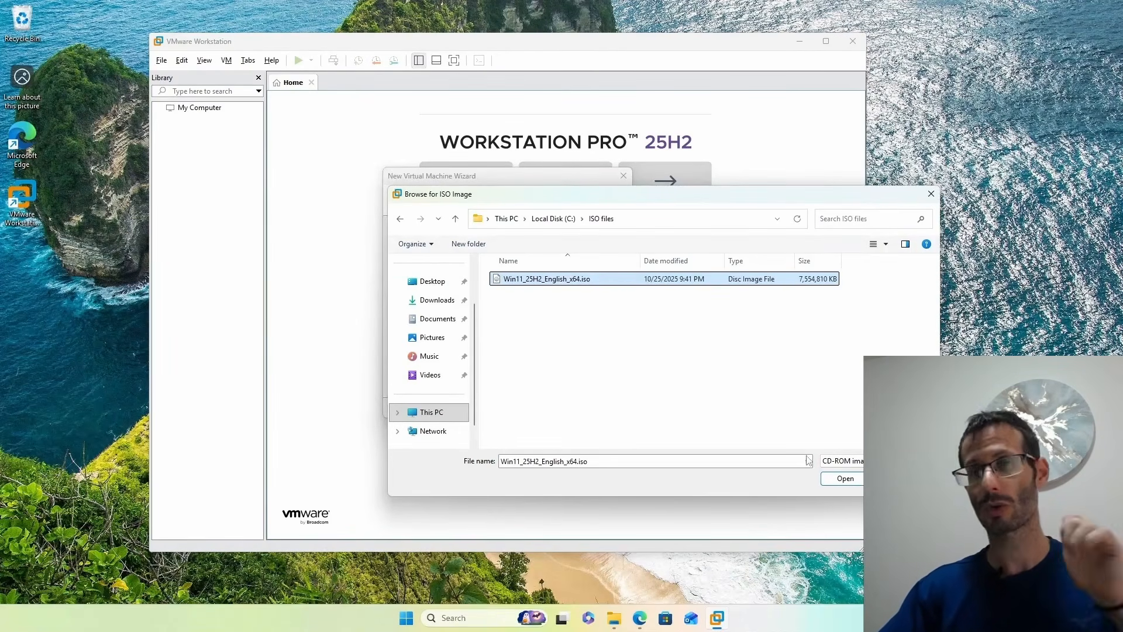
left_click(841, 480)
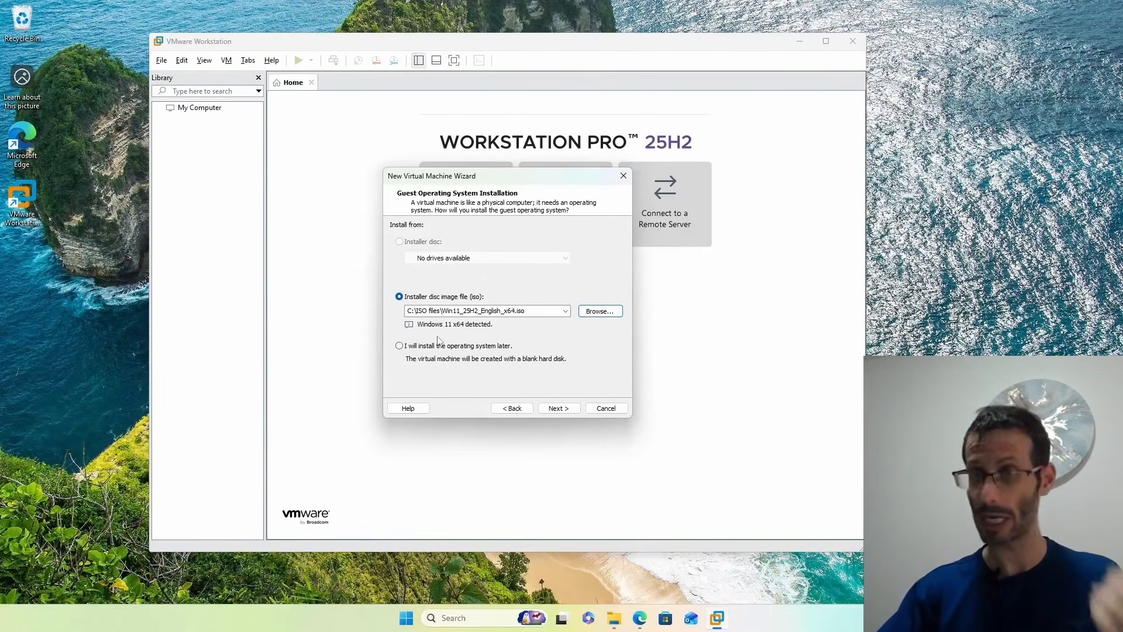
left_click(556, 409)
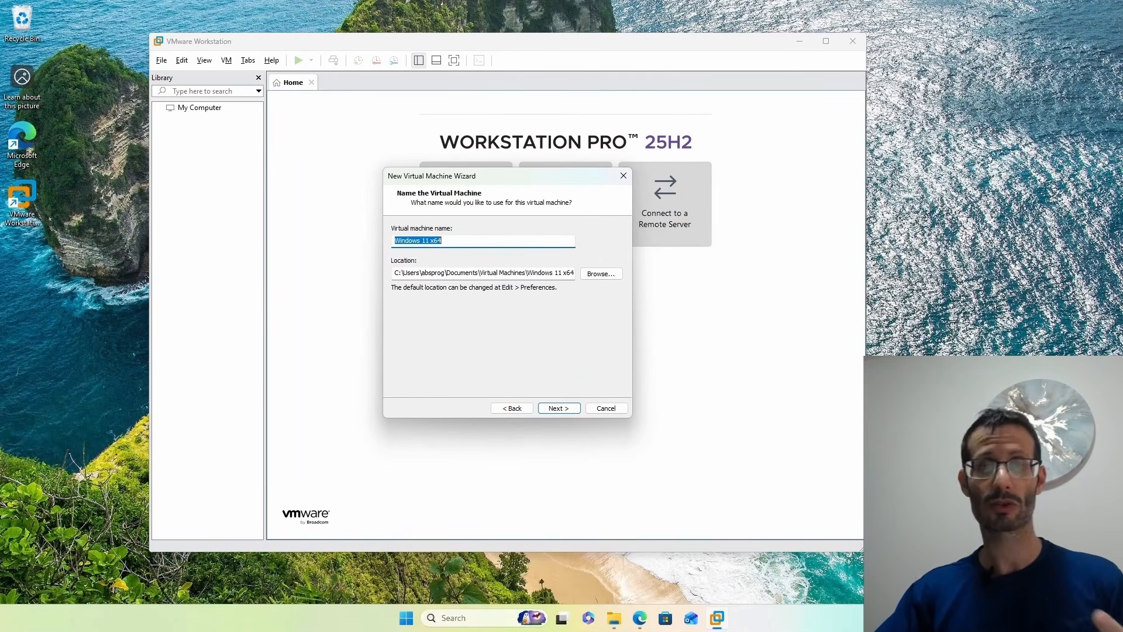
Shorten the virtual machine's name to Windows 11.
left_click(444, 241)
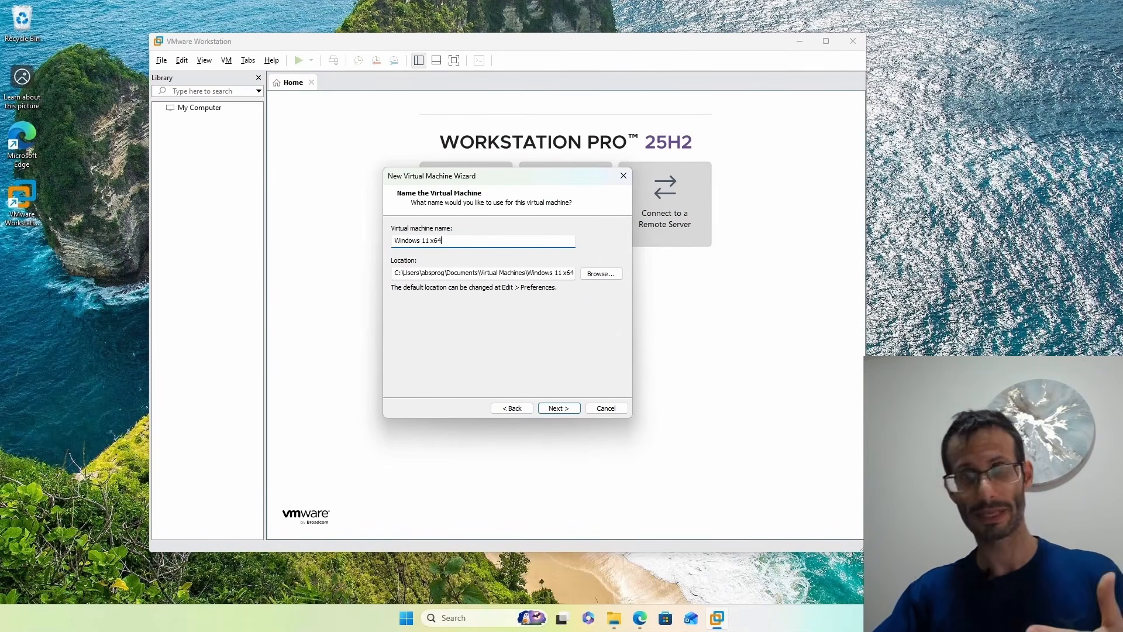
key("BackSpace")
key("BackSpace")
key("BackSpace")
key("BackSpace")
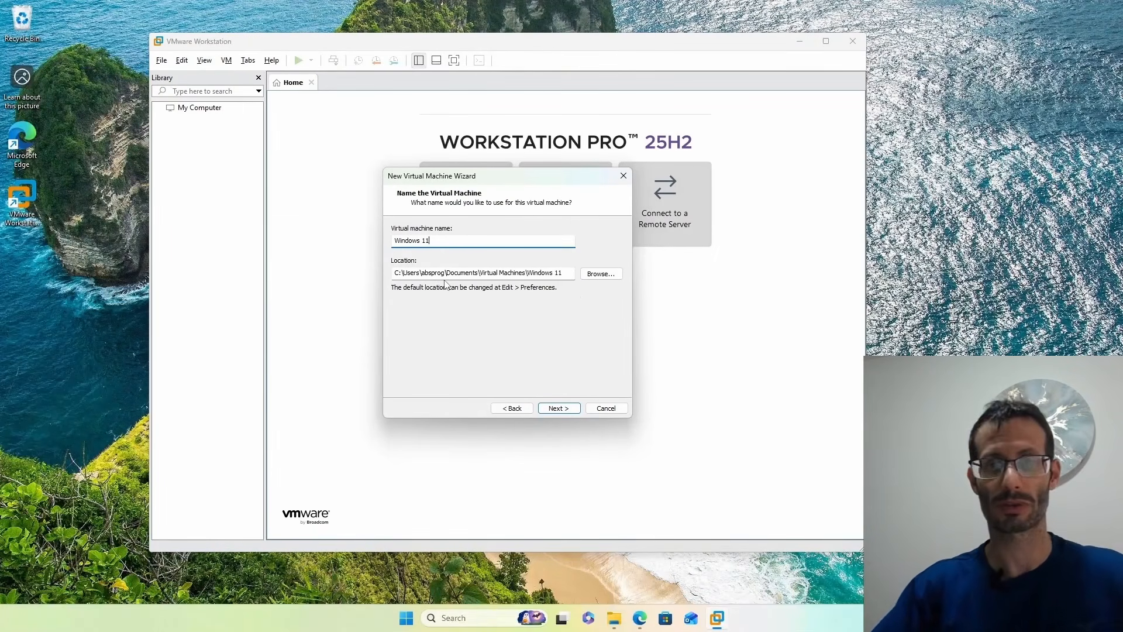
Set the virtual machine's location to the virtual-machines folder on Local Disk (C:) and continue to the encryption settings.
left_click(600, 275)
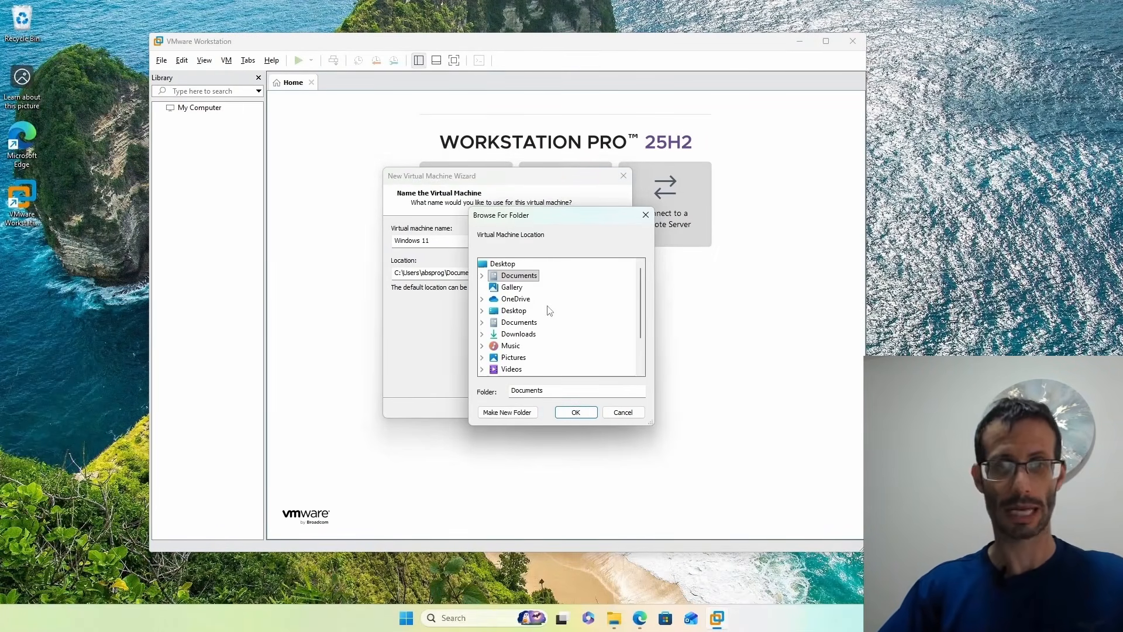
scroll(550, 311, "down", 2)
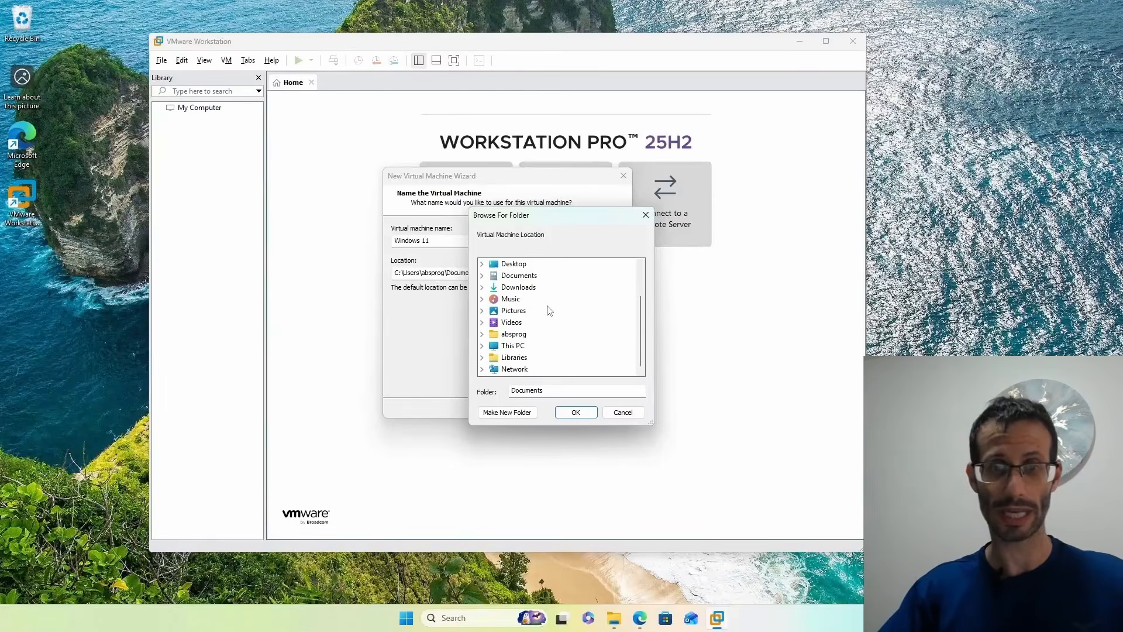
left_click(482, 346)
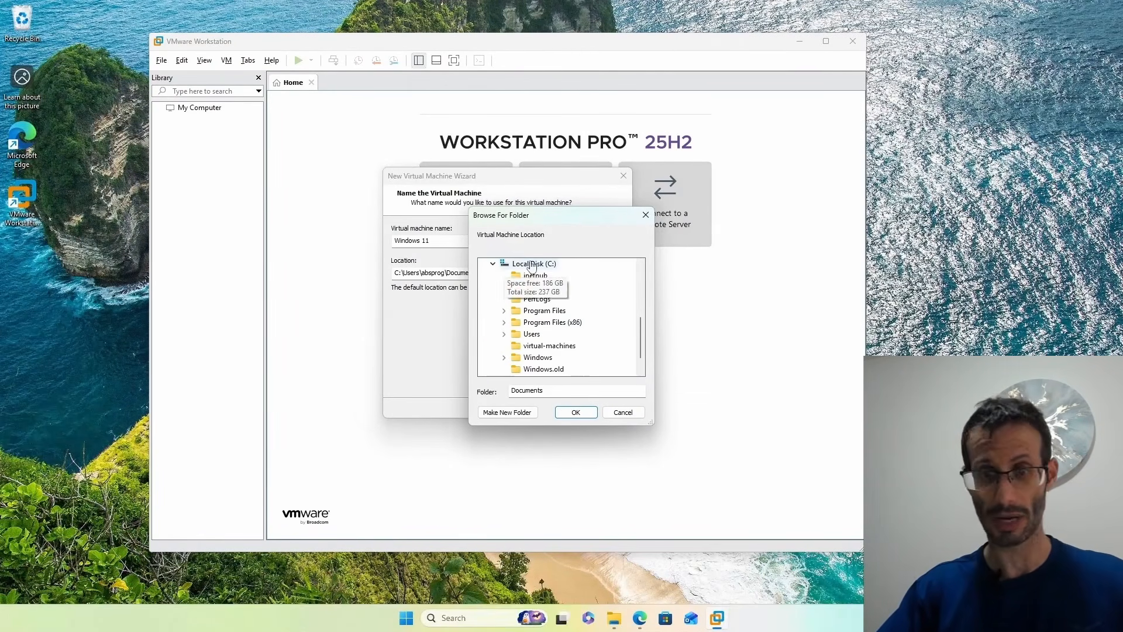
left_click(539, 346)
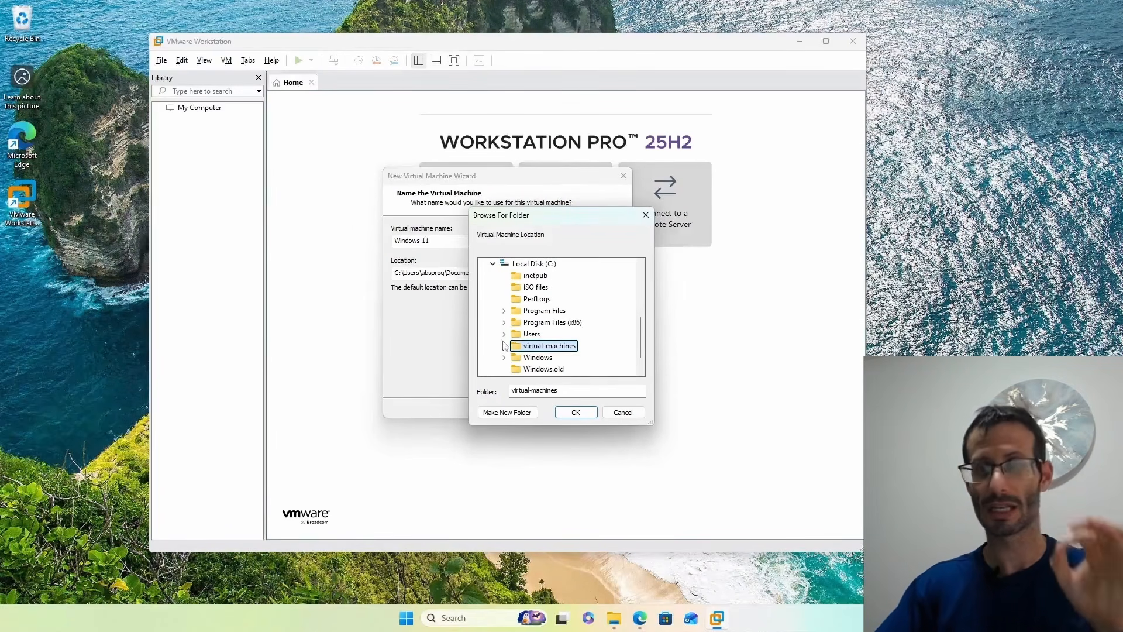
left_click(576, 413)
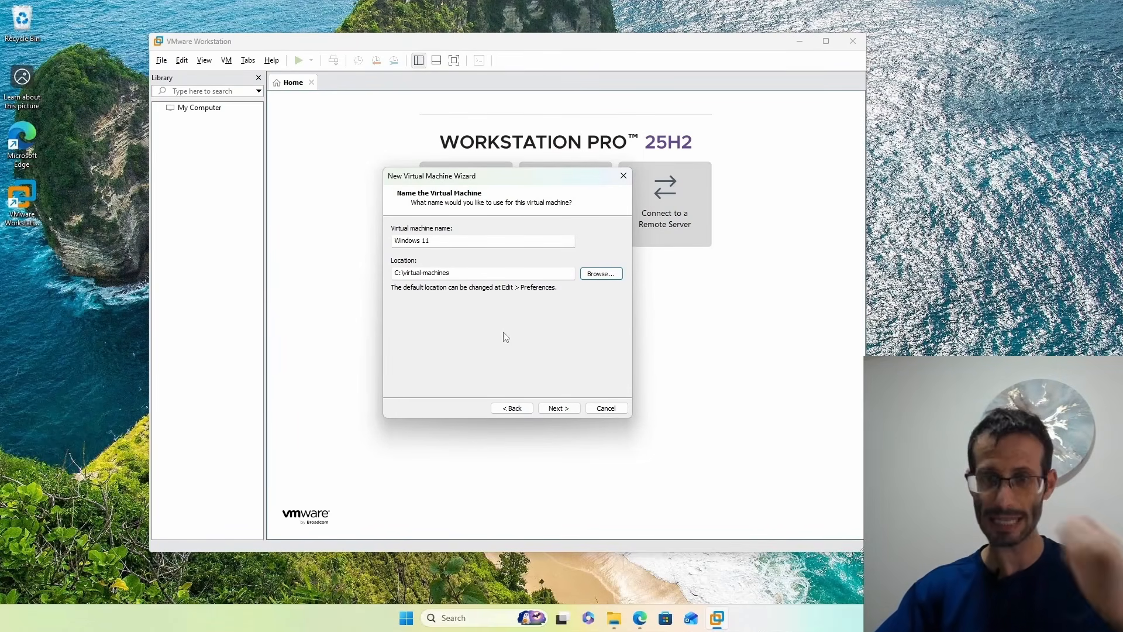
left_click(555, 407)
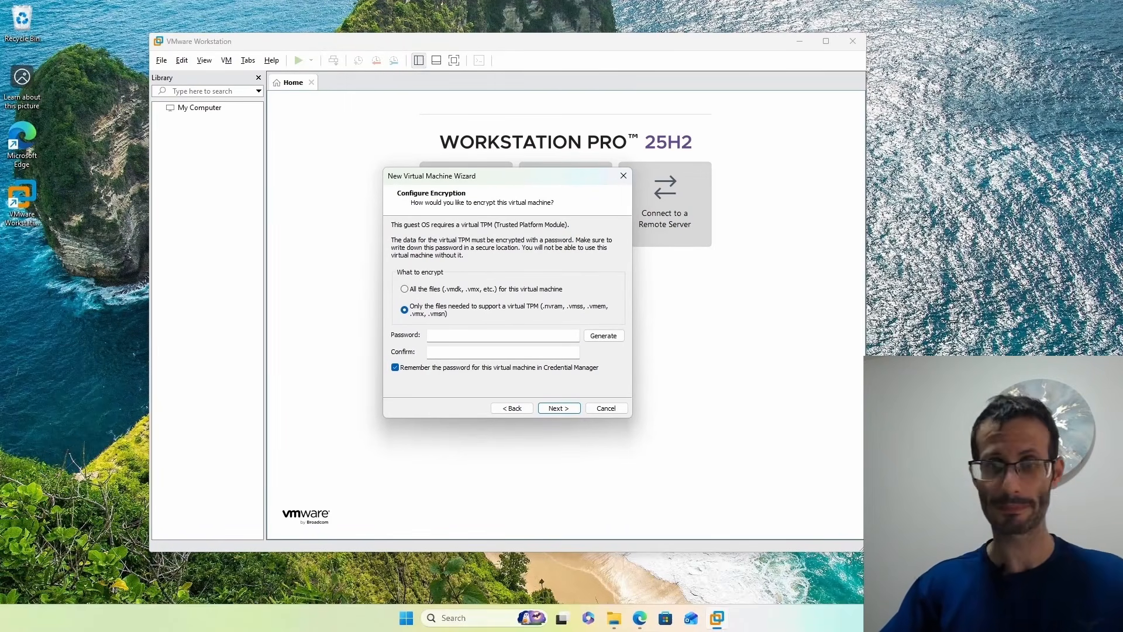
Enter and confirm the encryption password for the virtual TPM files and continue to the disk capacity settings.
left_click(431, 335)
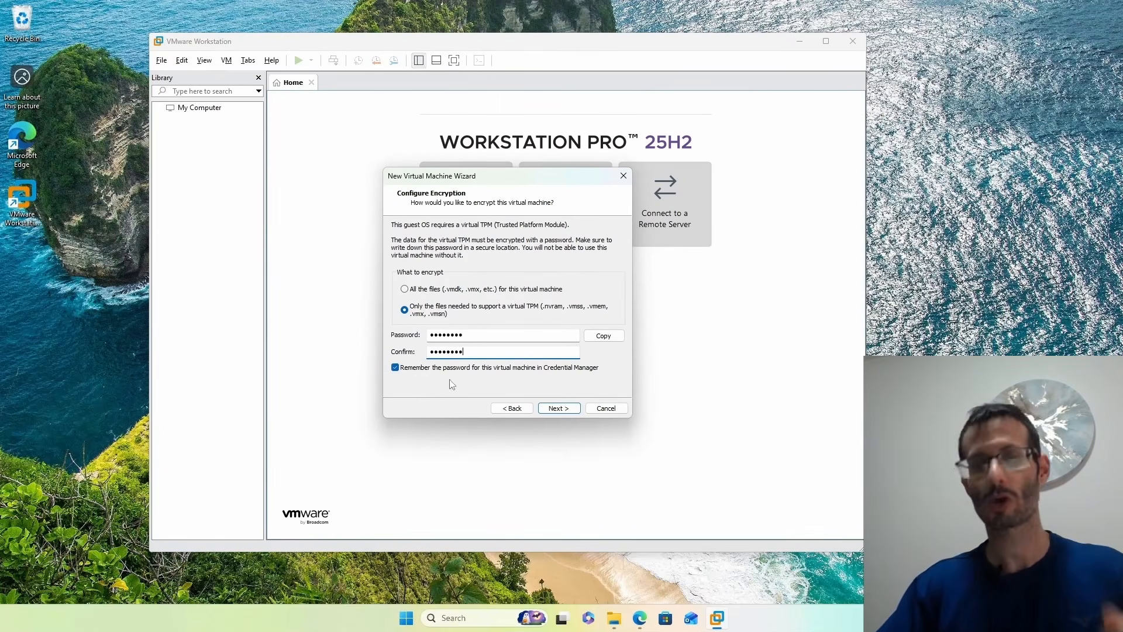
left_click(558, 409)
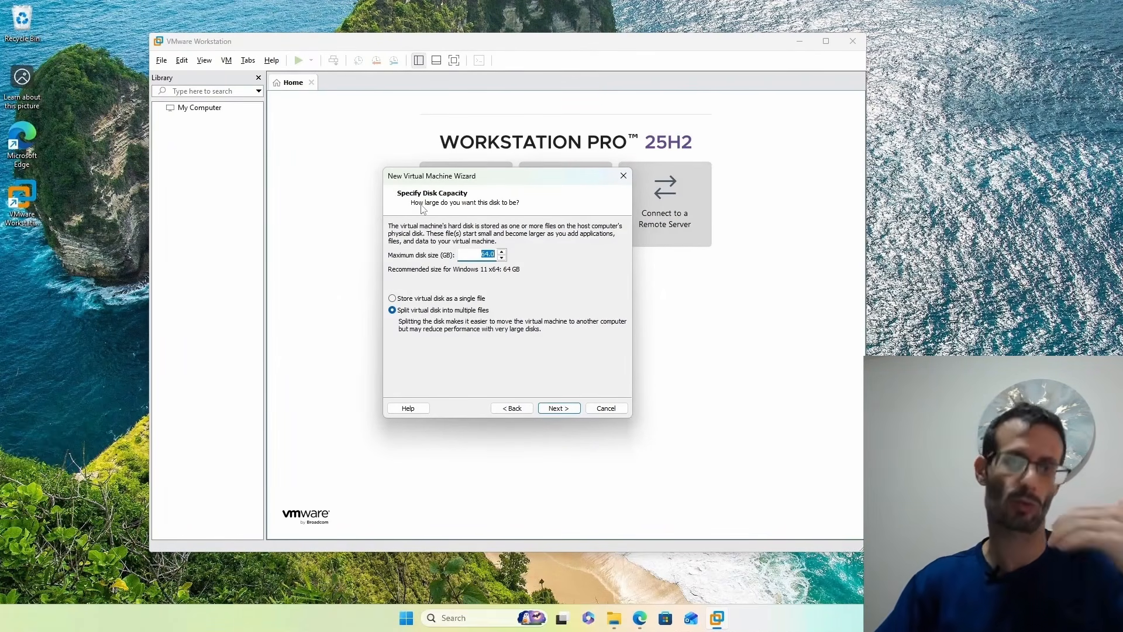
Choose to store the 64 GB virtual disk as a single file and continue to the settings summary.
left_click(482, 254)
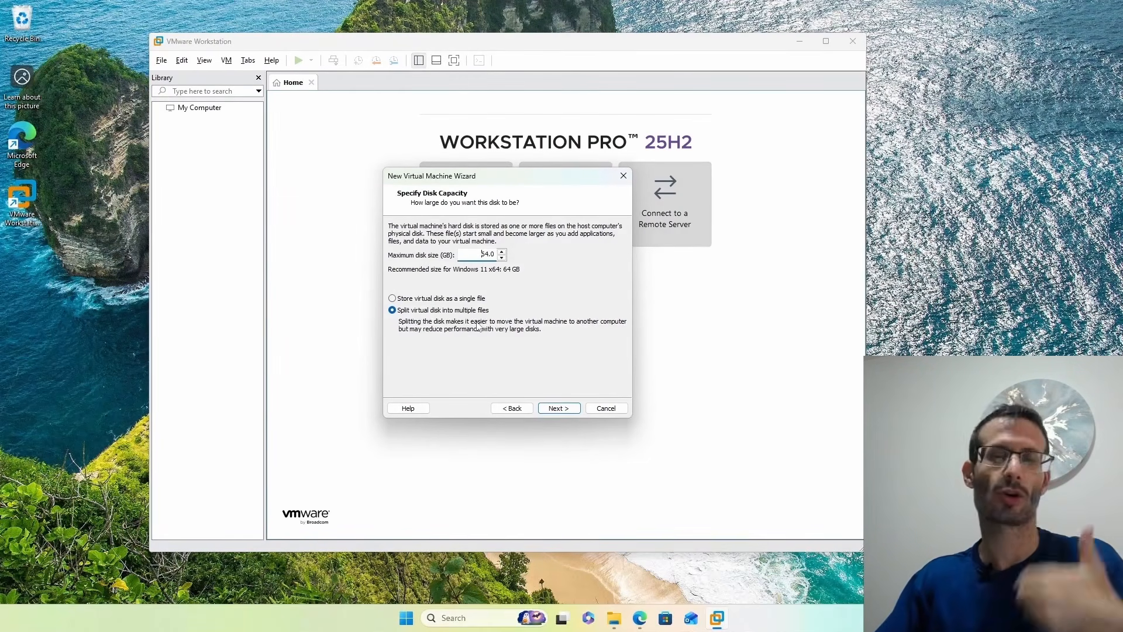
left_click(413, 302)
key("Return")
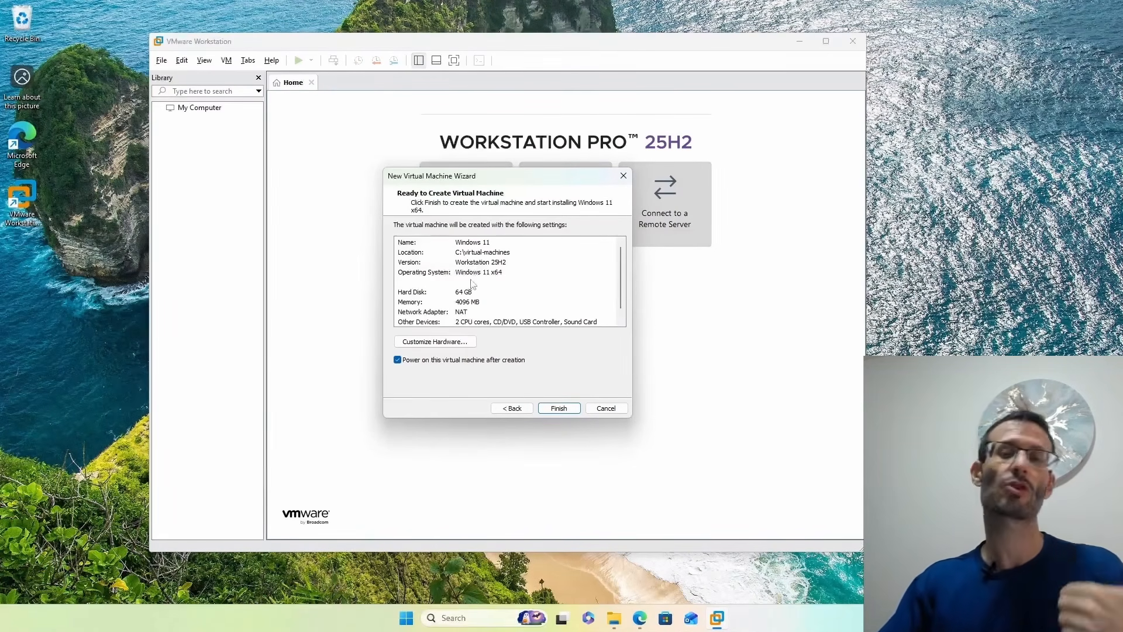
Review the new virtual machine's settings summary and its memory and processor hardware settings.
scroll(476, 293, "down", 1)
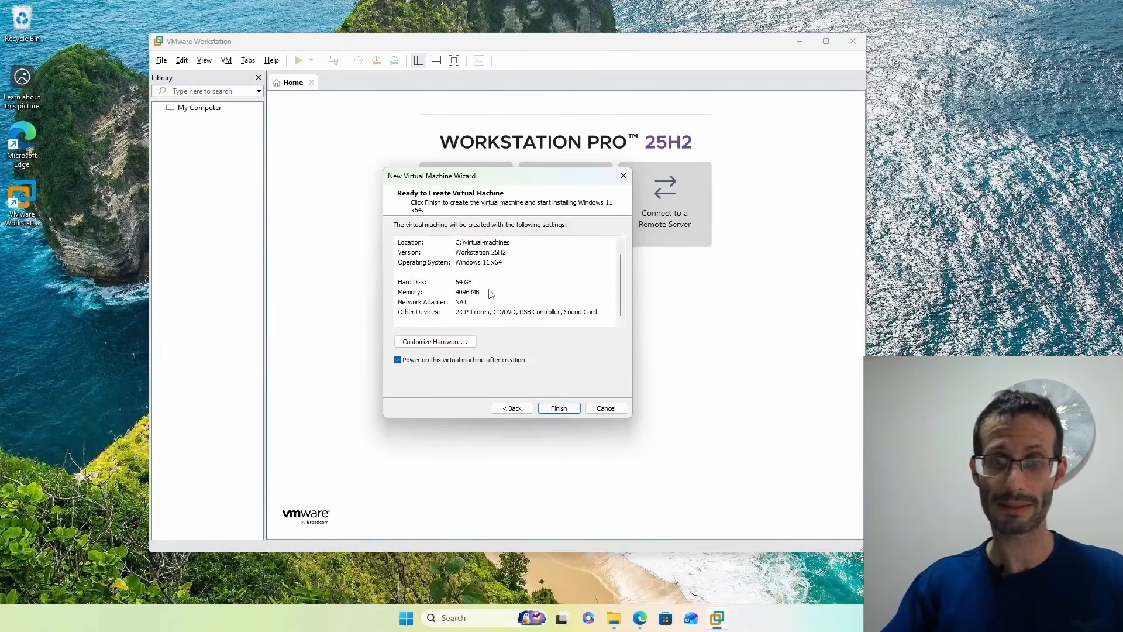
left_click(436, 341)
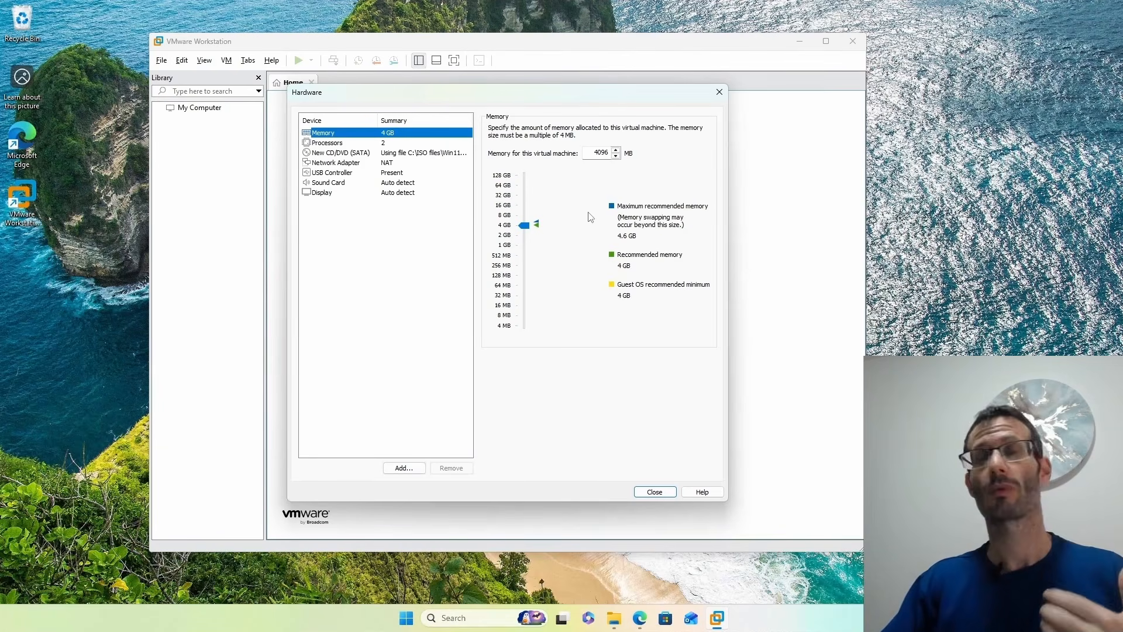
left_click(334, 145)
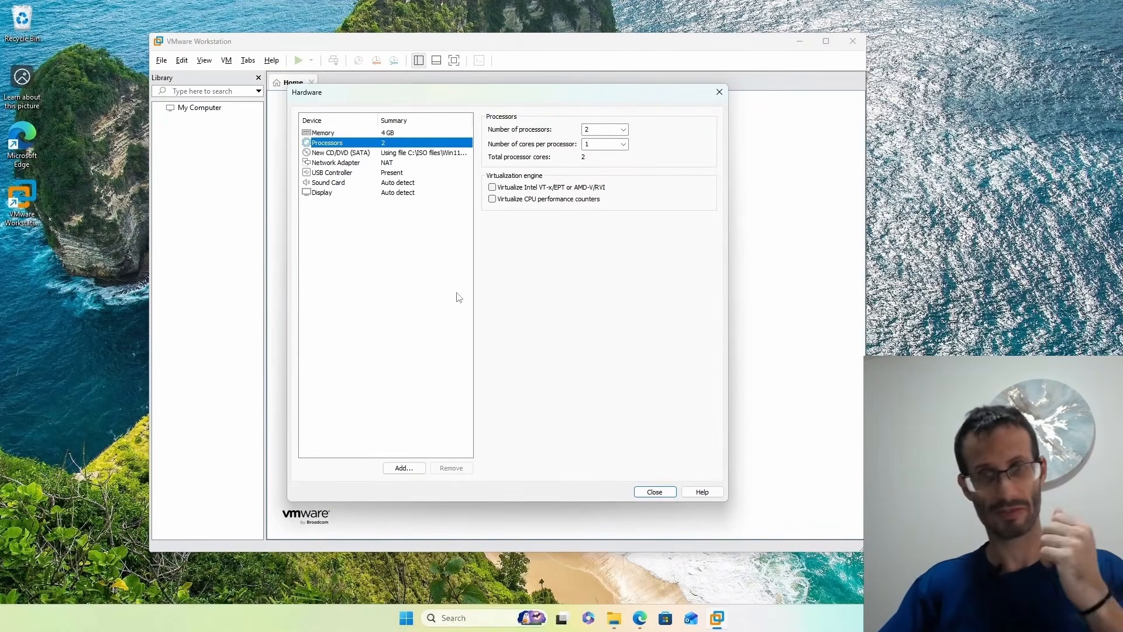
left_click(654, 492)
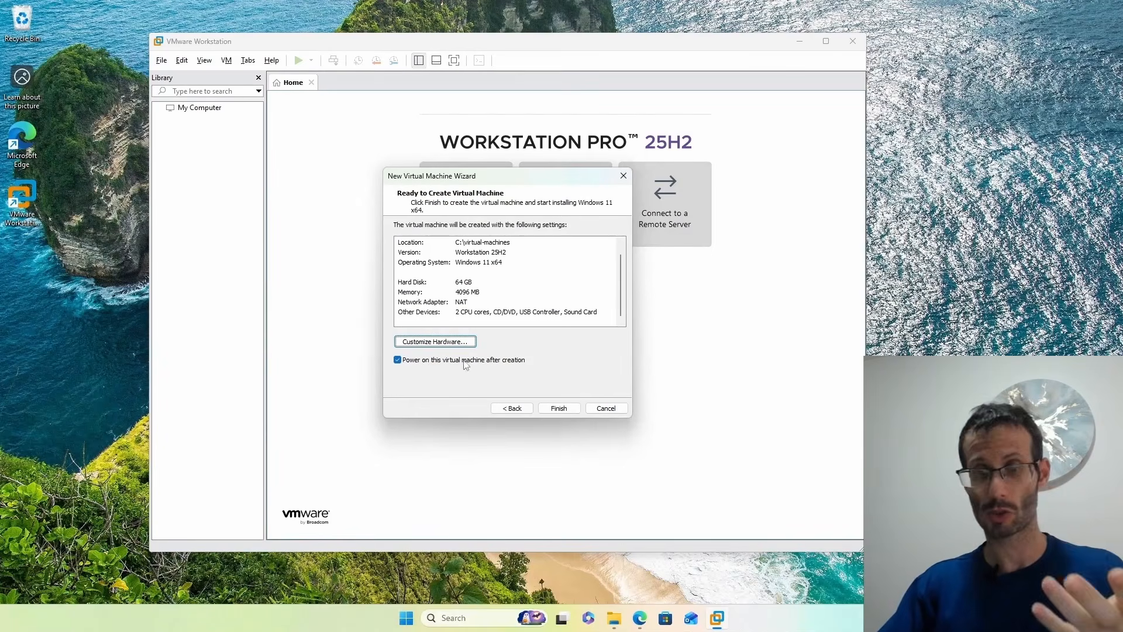
Finish creating the Windows 11 virtual machine and boot it from the installation disc.
left_click(558, 408)
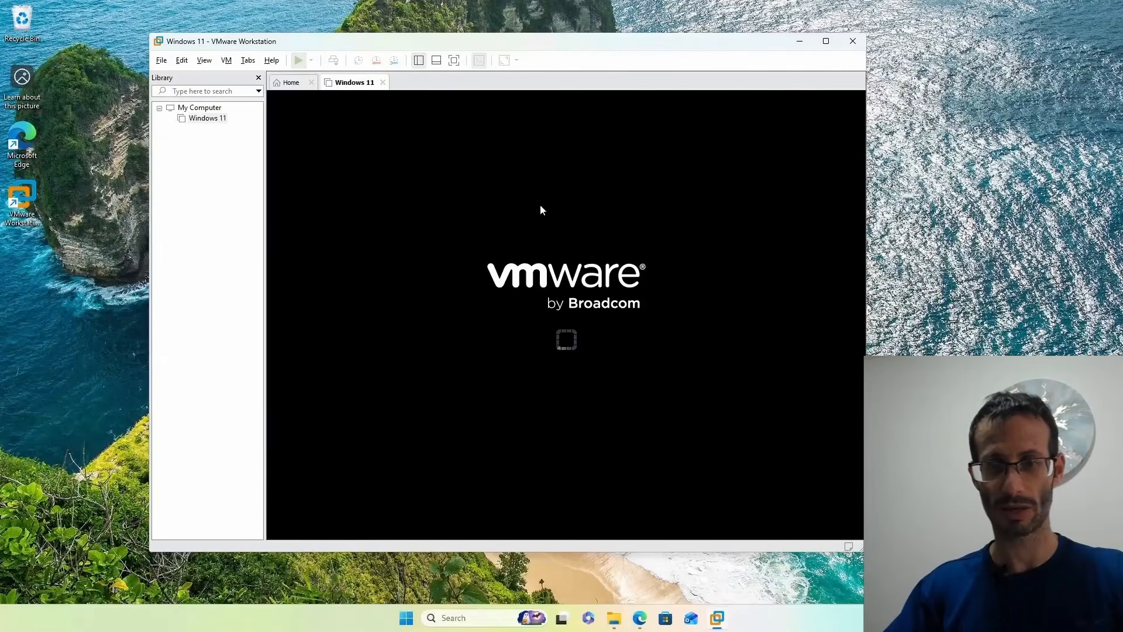
left_click(665, 209)
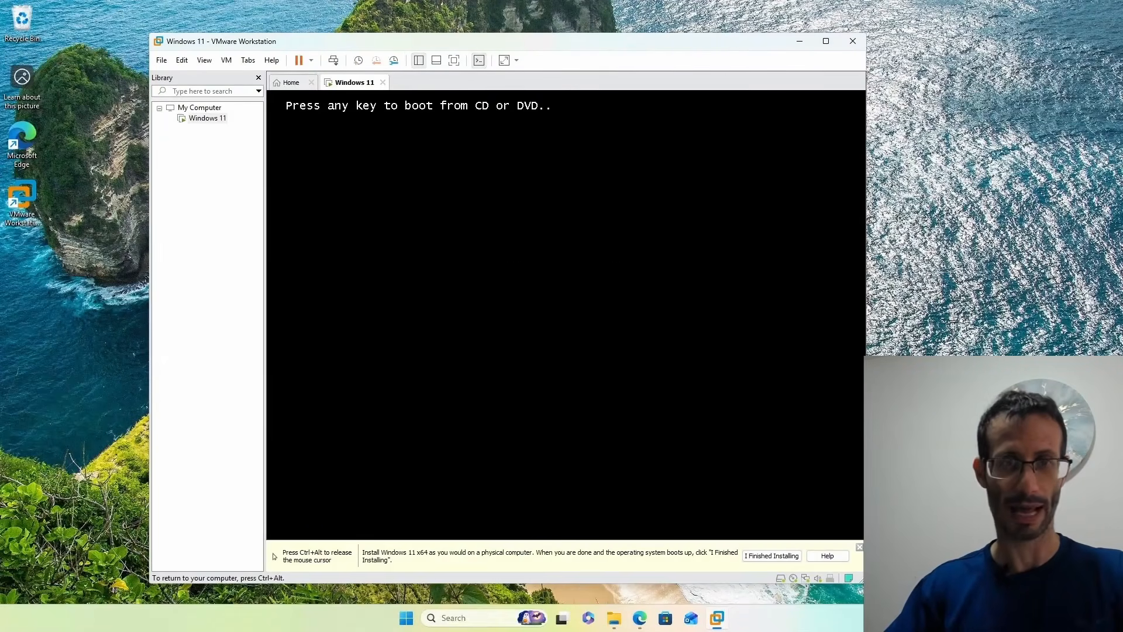
key("Return")
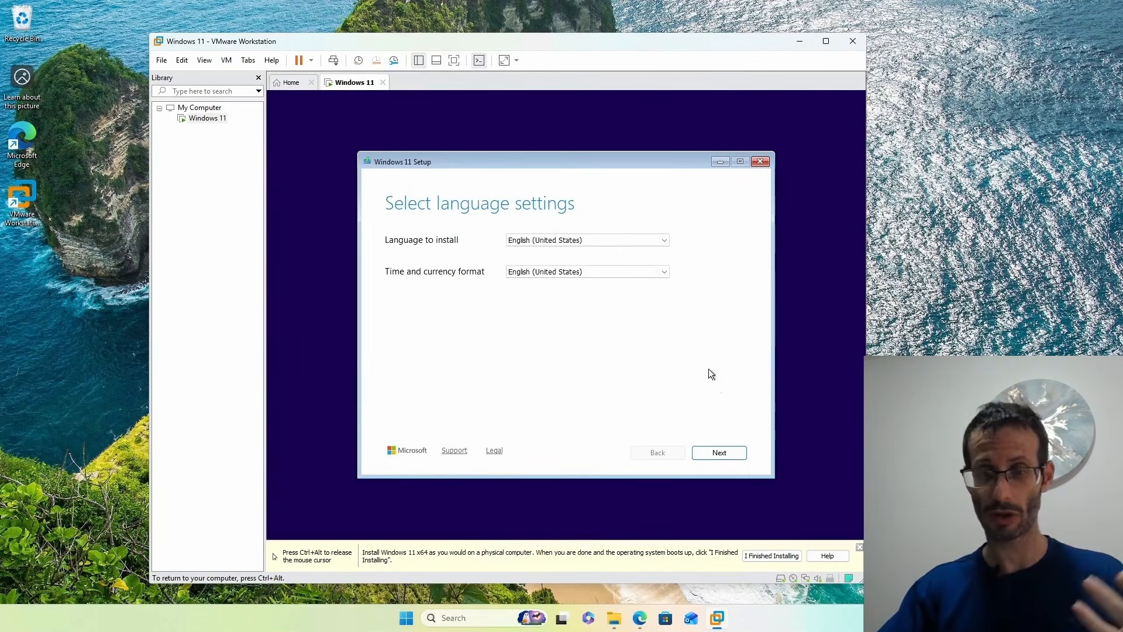
Accept English (United States) and the US keyboard, and choose to install Windows 11, agreeing to delete everything.
left_click(734, 455)
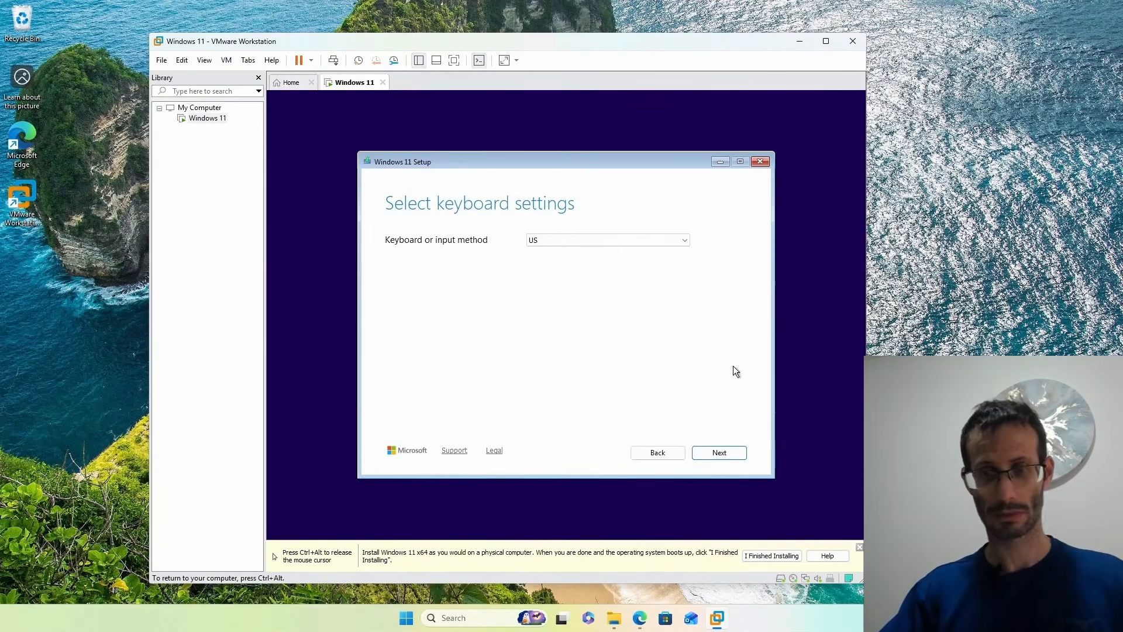
left_click(724, 453)
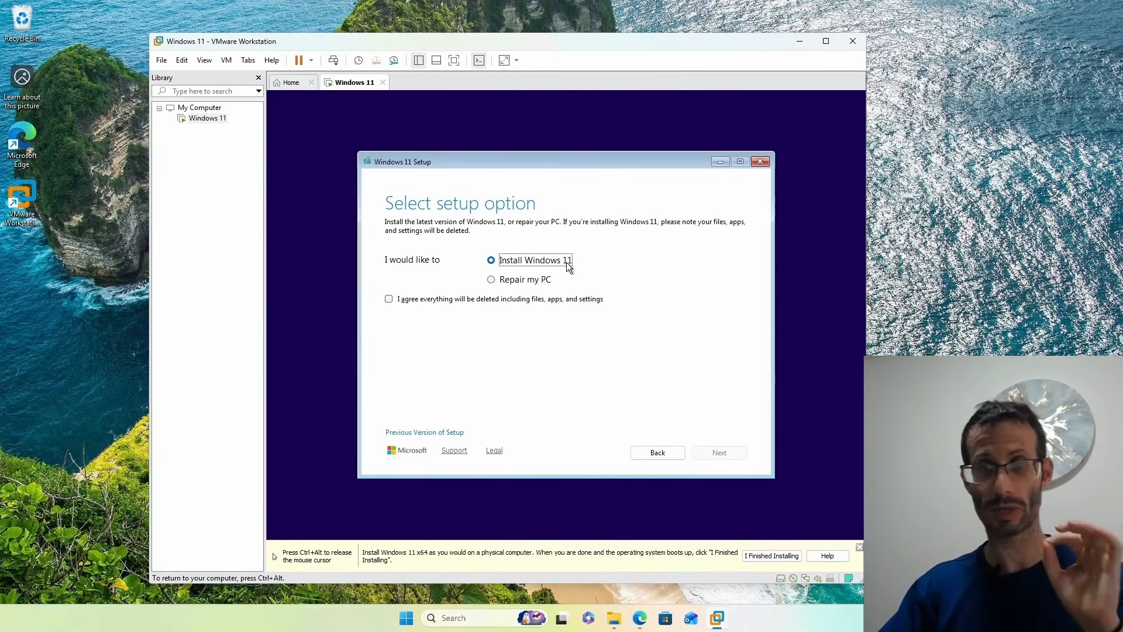
left_click(389, 300)
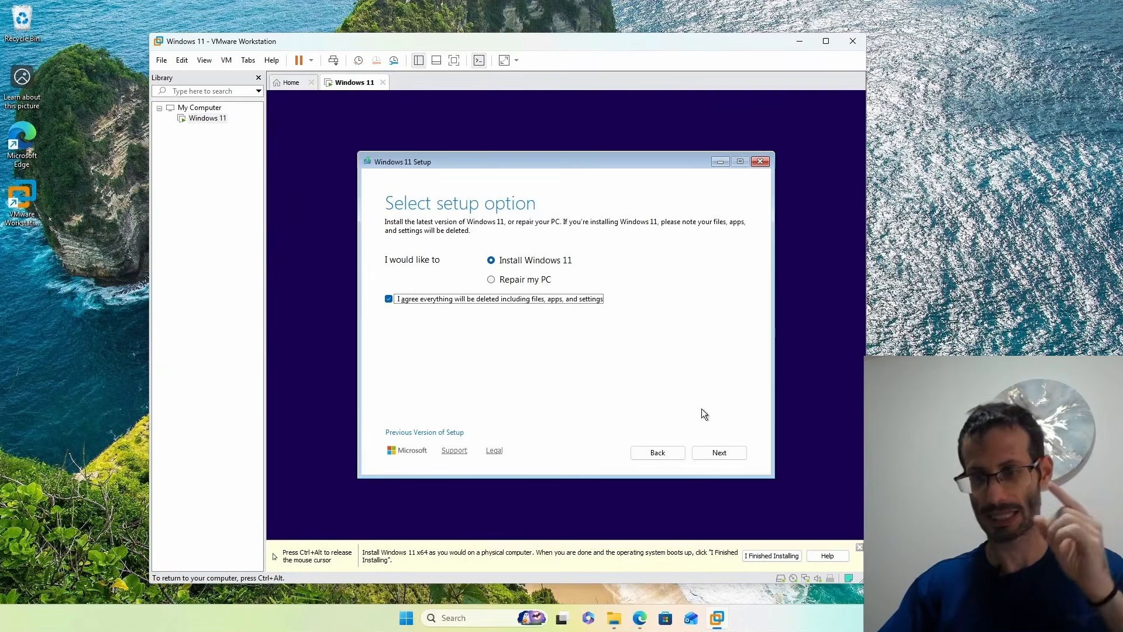
left_click(718, 451)
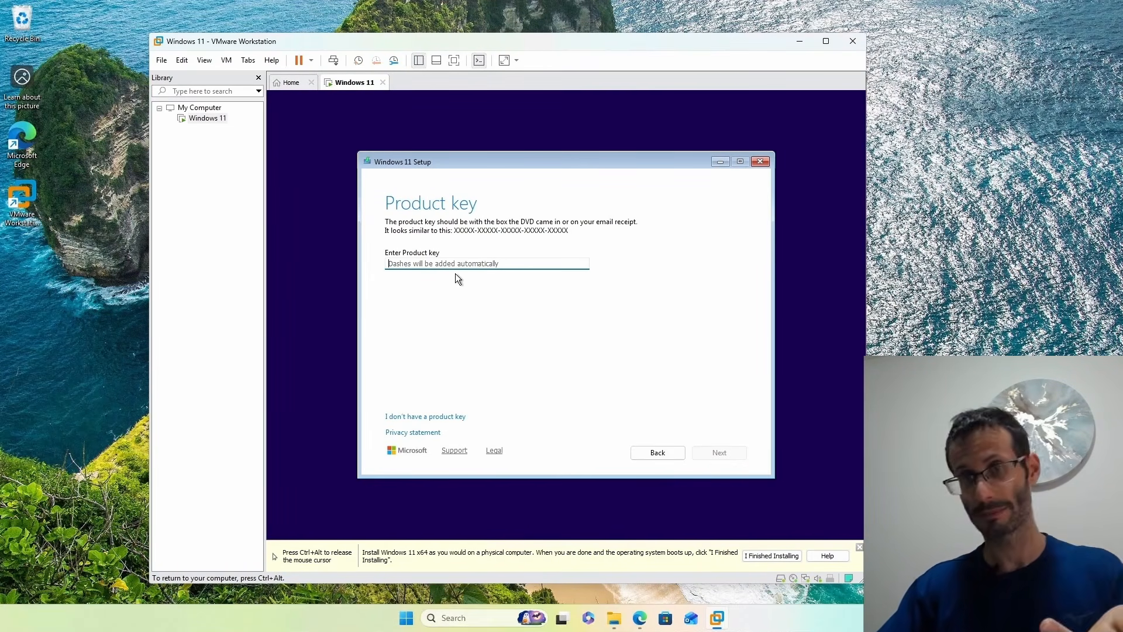
Proceed without a product key and select the Windows 11 Pro image.
left_click(433, 418)
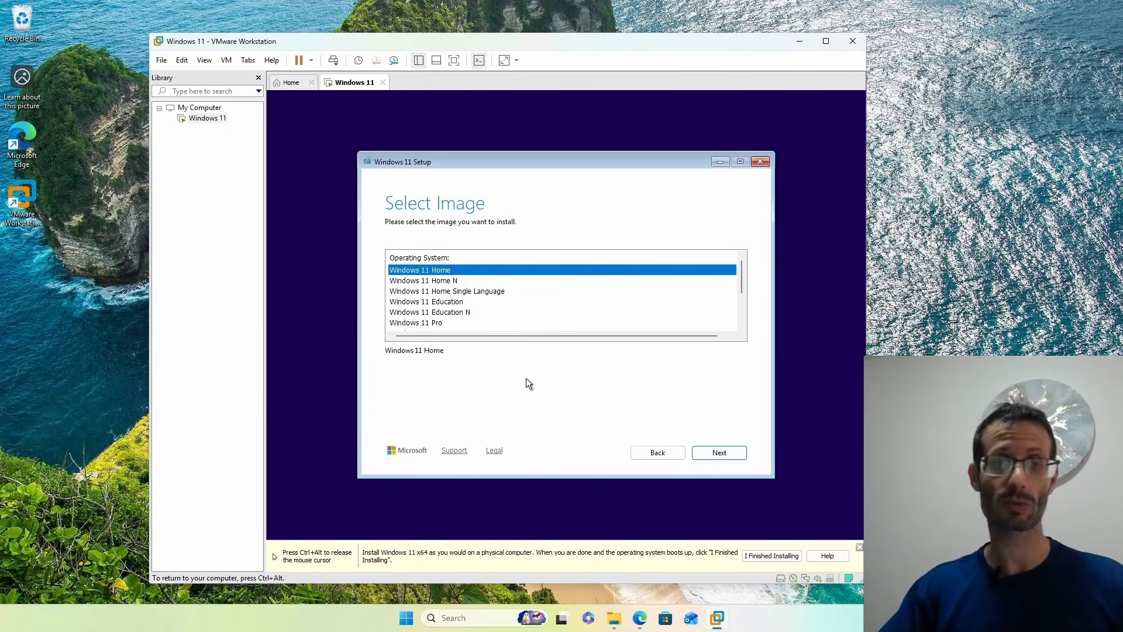
left_click(425, 323)
left_click(719, 453)
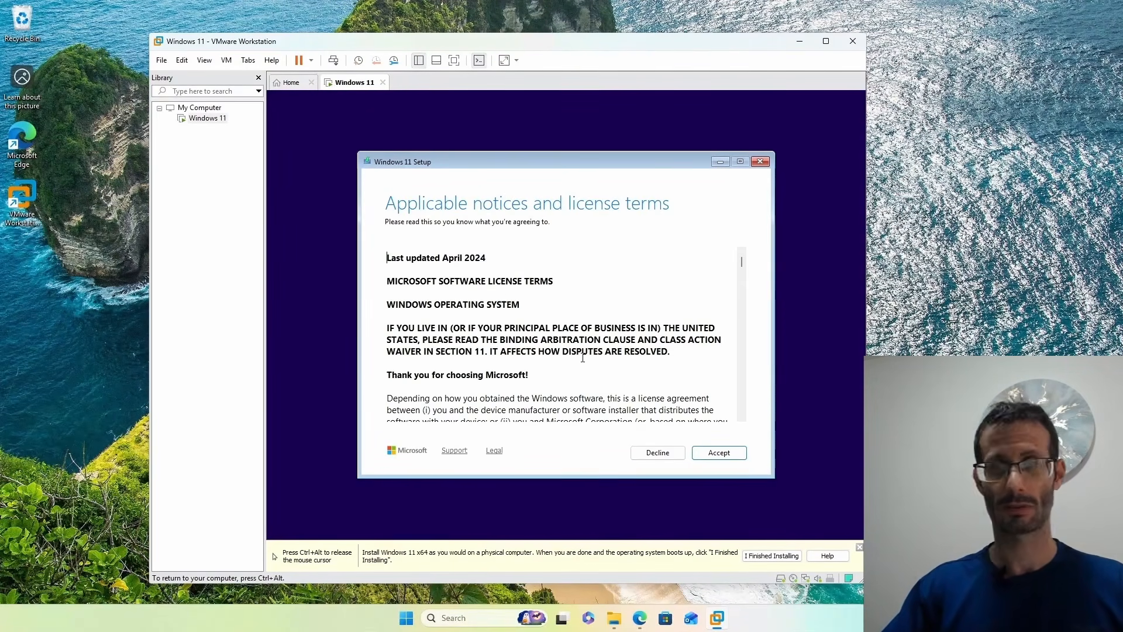
Accept the license terms and install Windows 11 Pro on Disk 0's unallocated space.
left_click(723, 454)
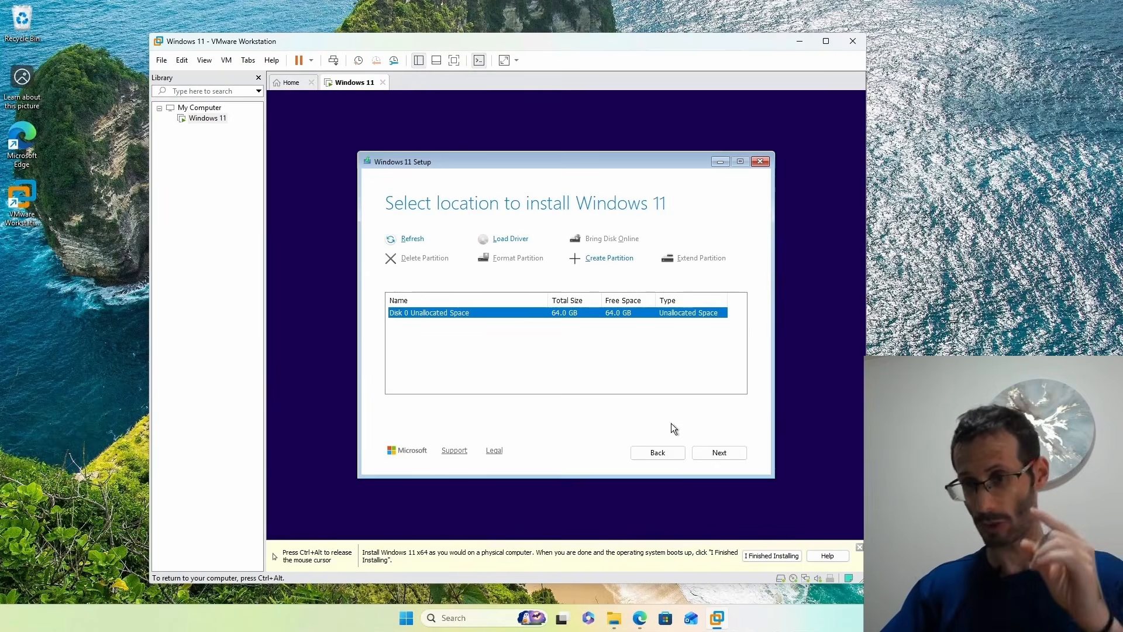
left_click(721, 452)
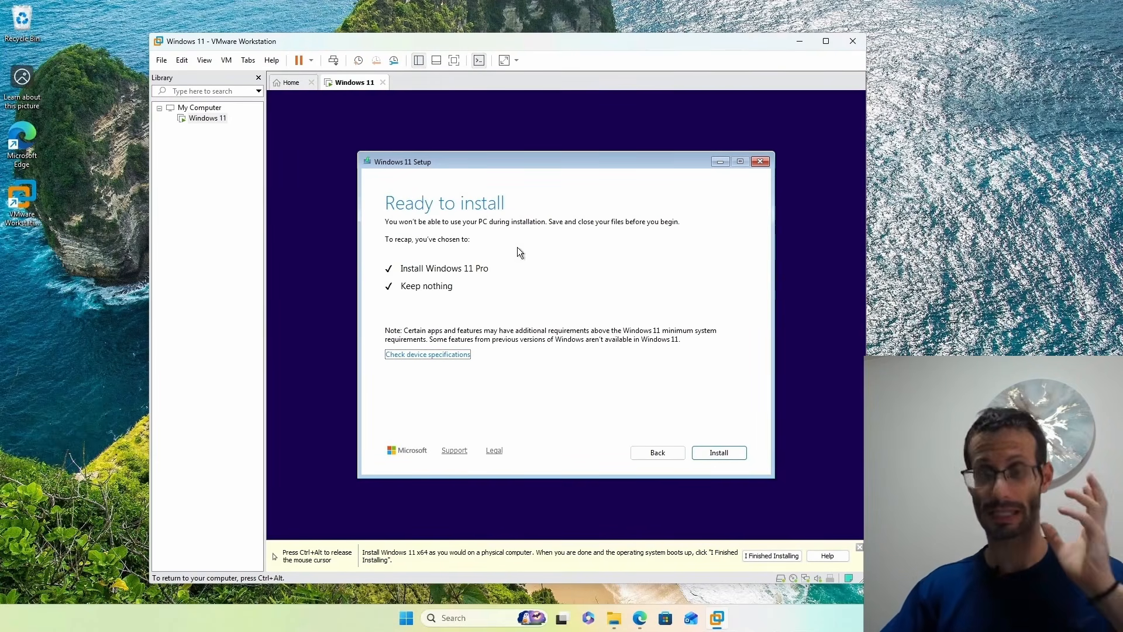
left_click(724, 455)
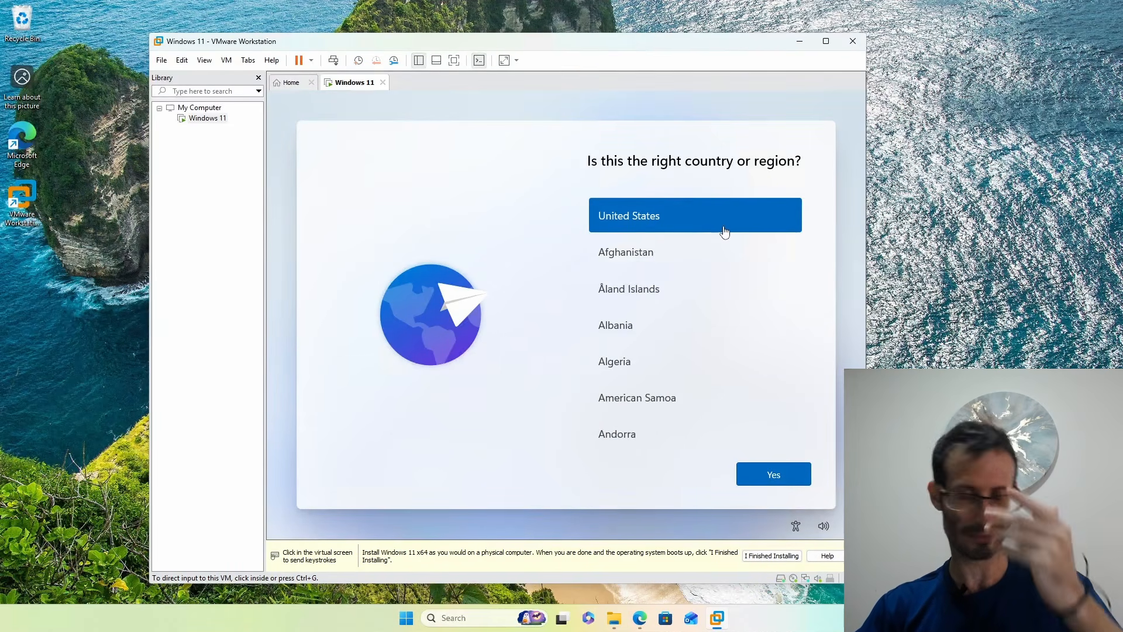
Confirm the United States region and US keyboard layout, and skip naming the device.
left_click(770, 486)
left_click(776, 481)
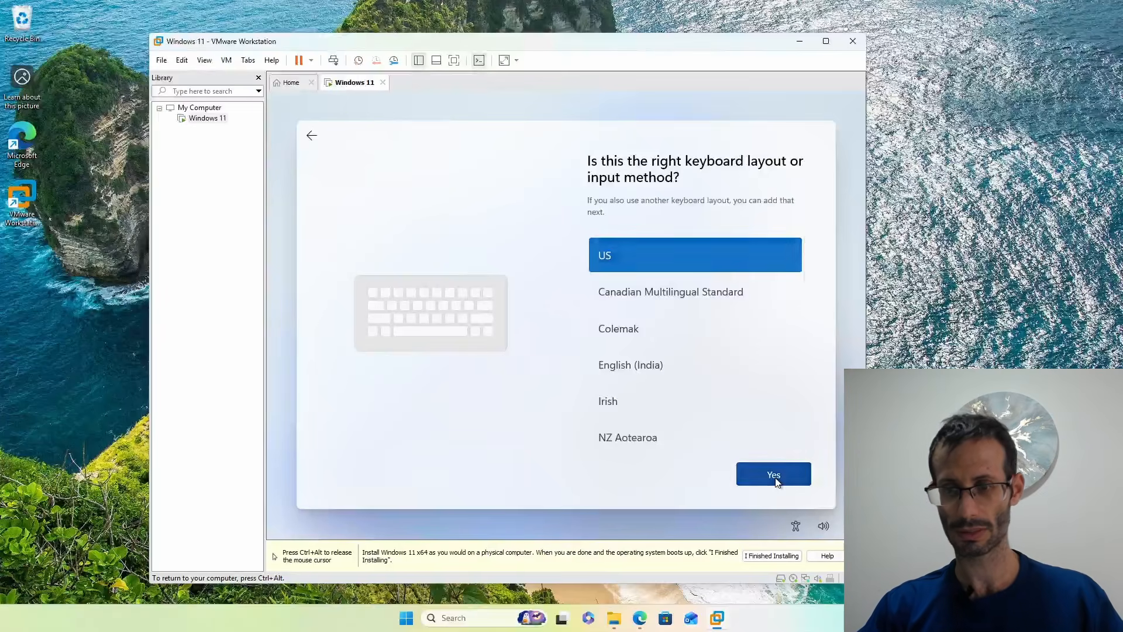
left_click(775, 478)
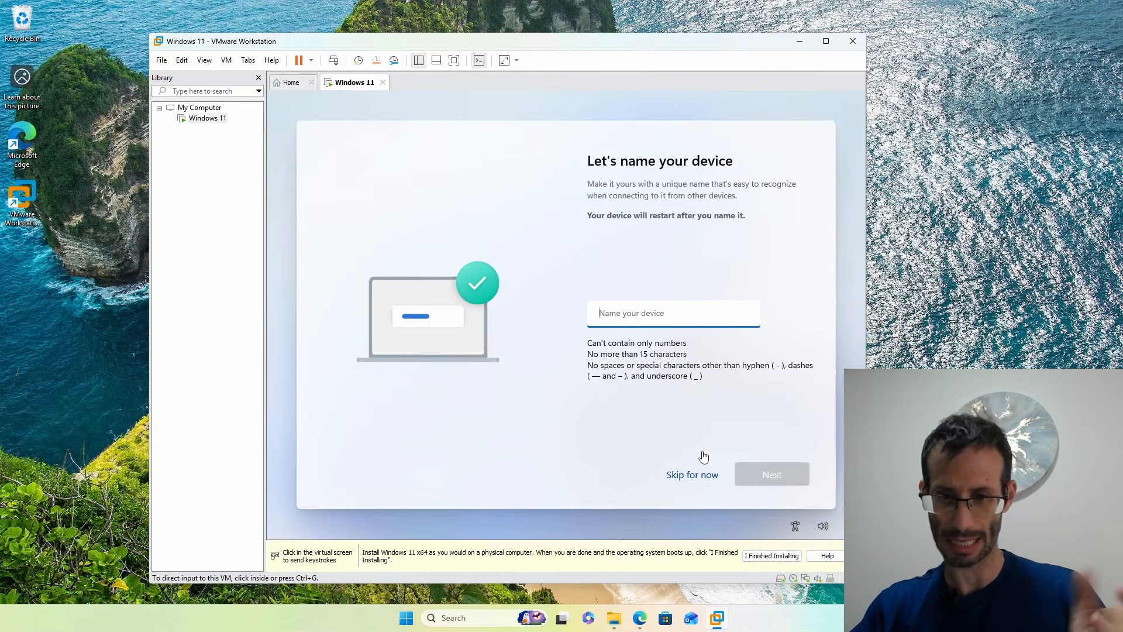
left_click(698, 484)
left_click(696, 476)
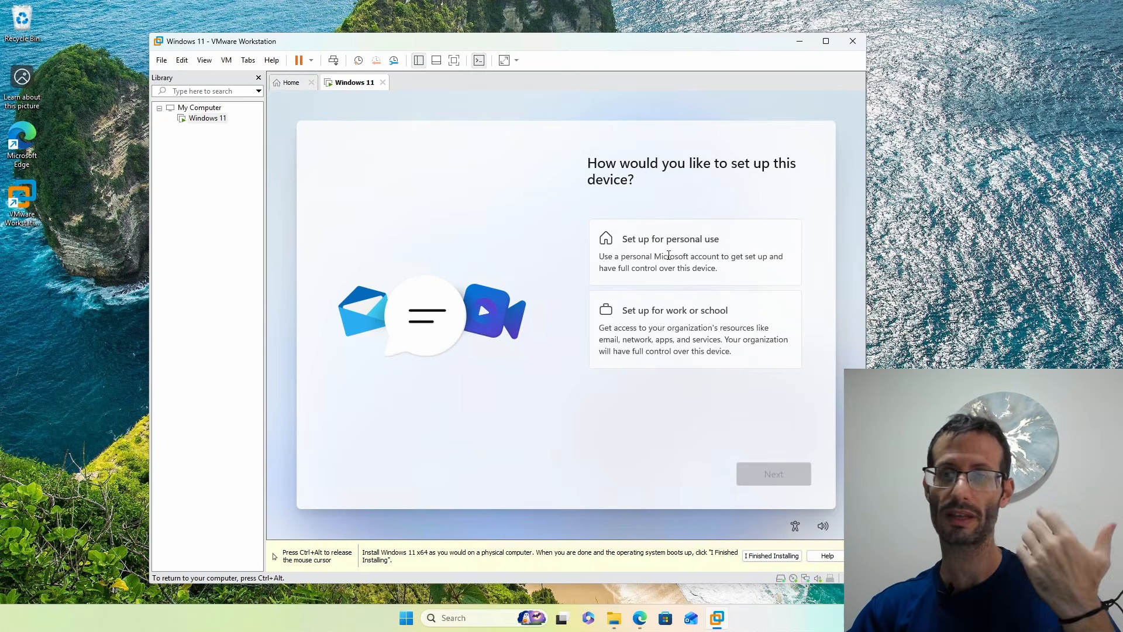
Set up the device for work or school, choosing domain join instead as the sign-in option.
left_click(696, 257)
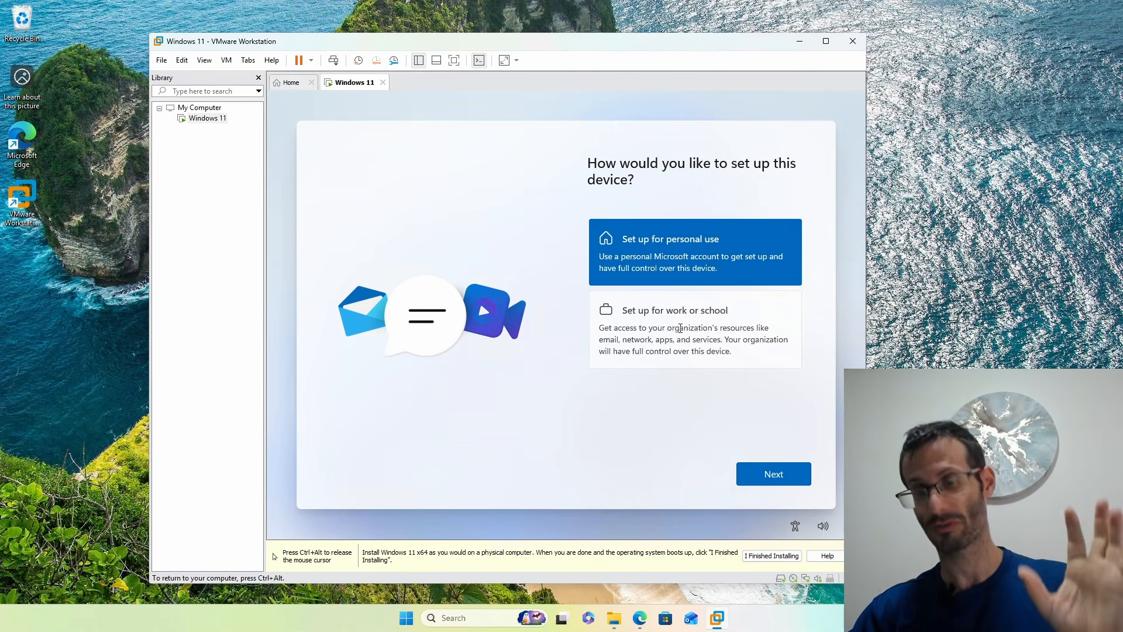
left_click(653, 338)
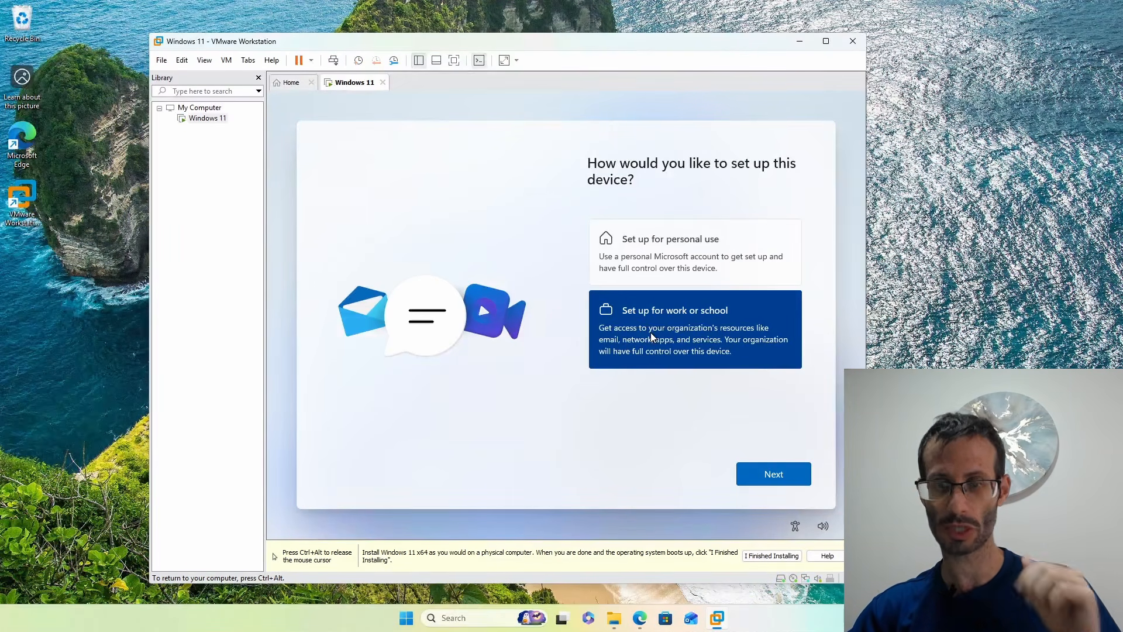
left_click(775, 474)
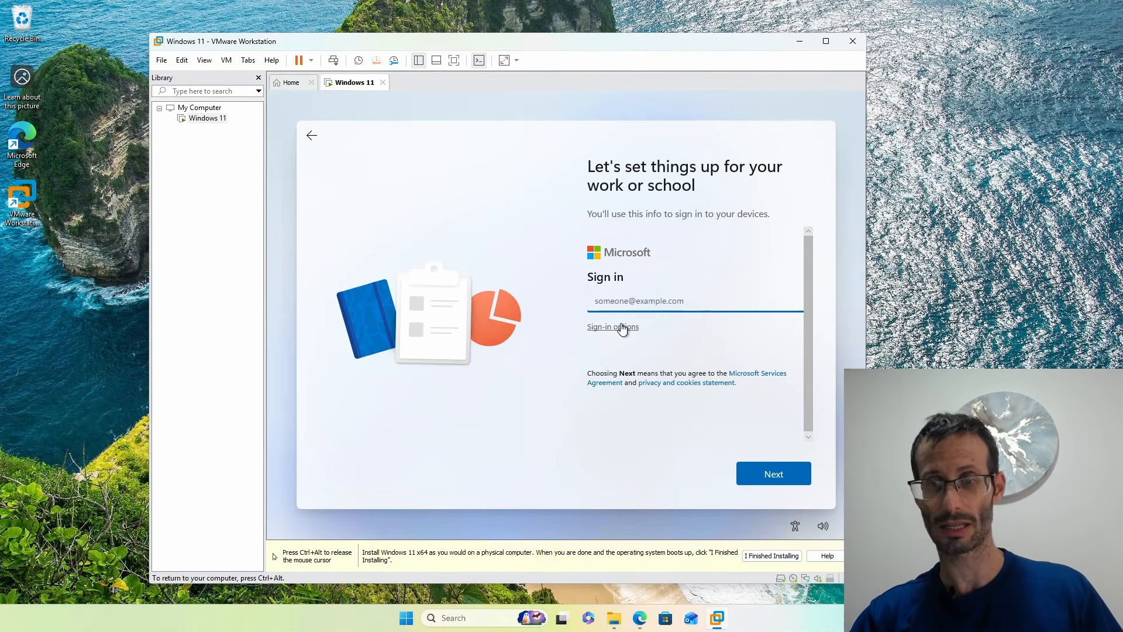
left_click(623, 327)
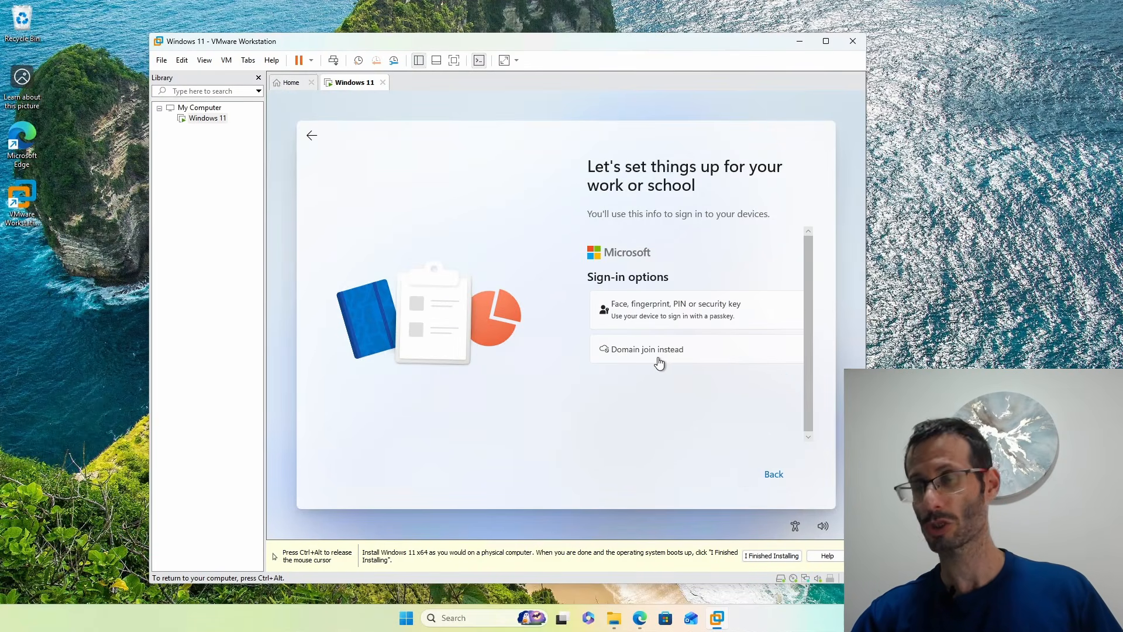
left_click(663, 355)
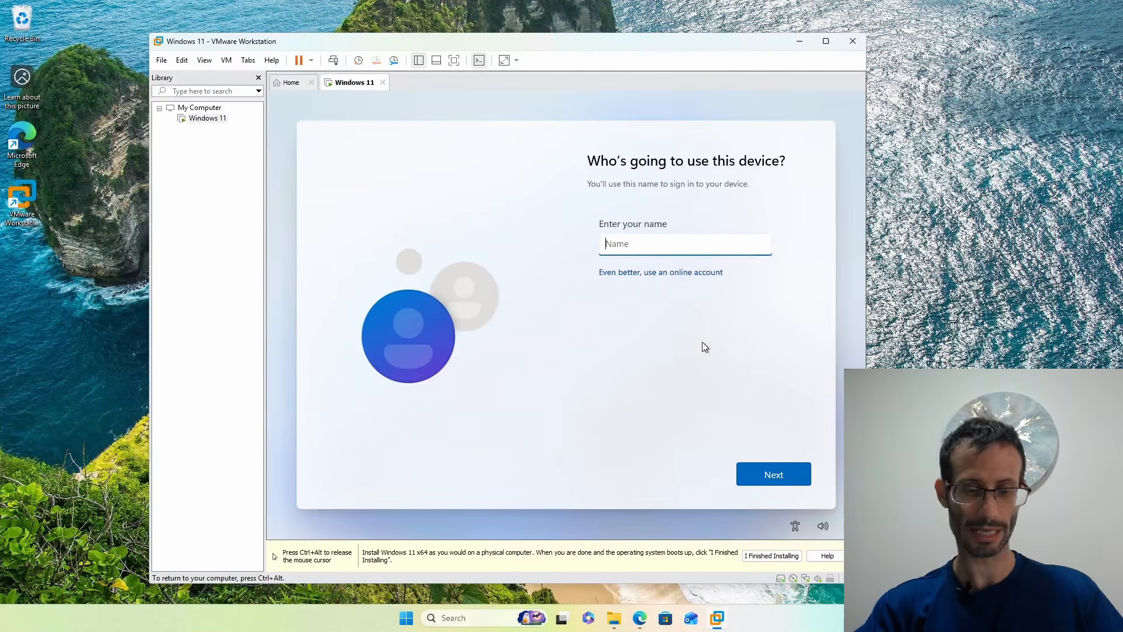
Enter the local account's user name and open the choices for the first security question.
type("Matan")
left_click(784, 477)
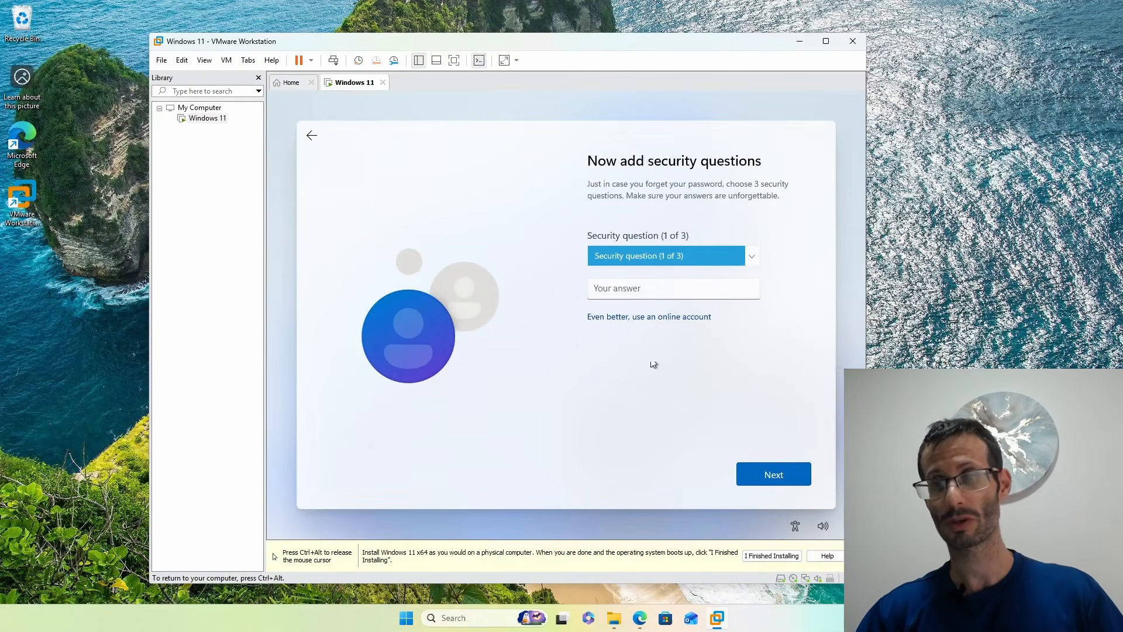
left_click(636, 258)
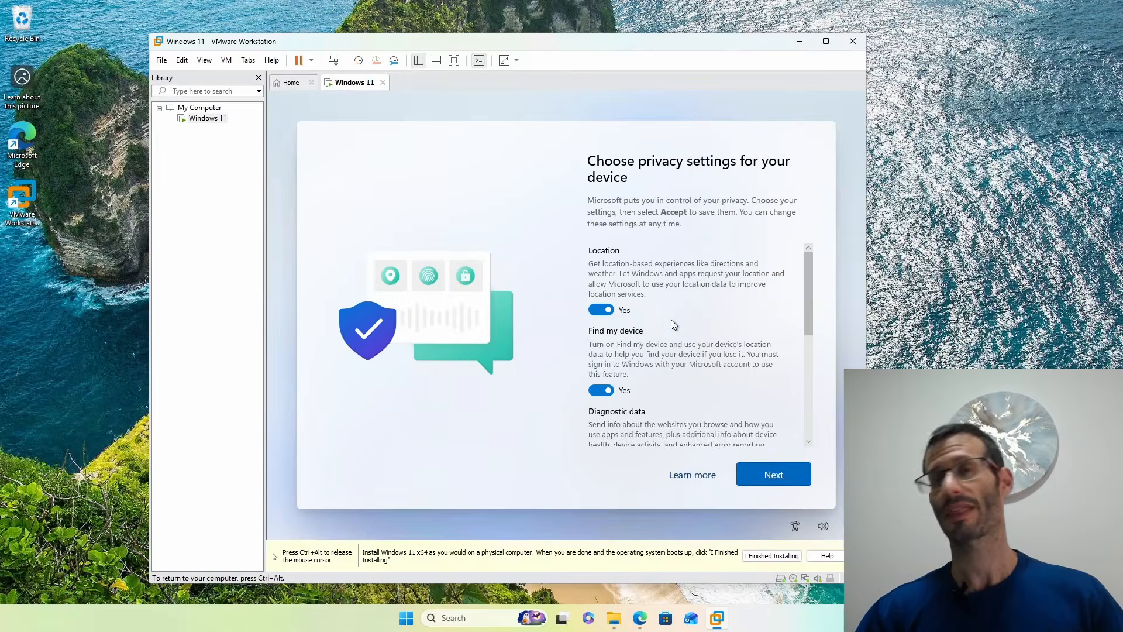
Turn off the Location privacy setting and continue past the device's privacy settings.
left_click(605, 314)
scroll(643, 363, "down", 5)
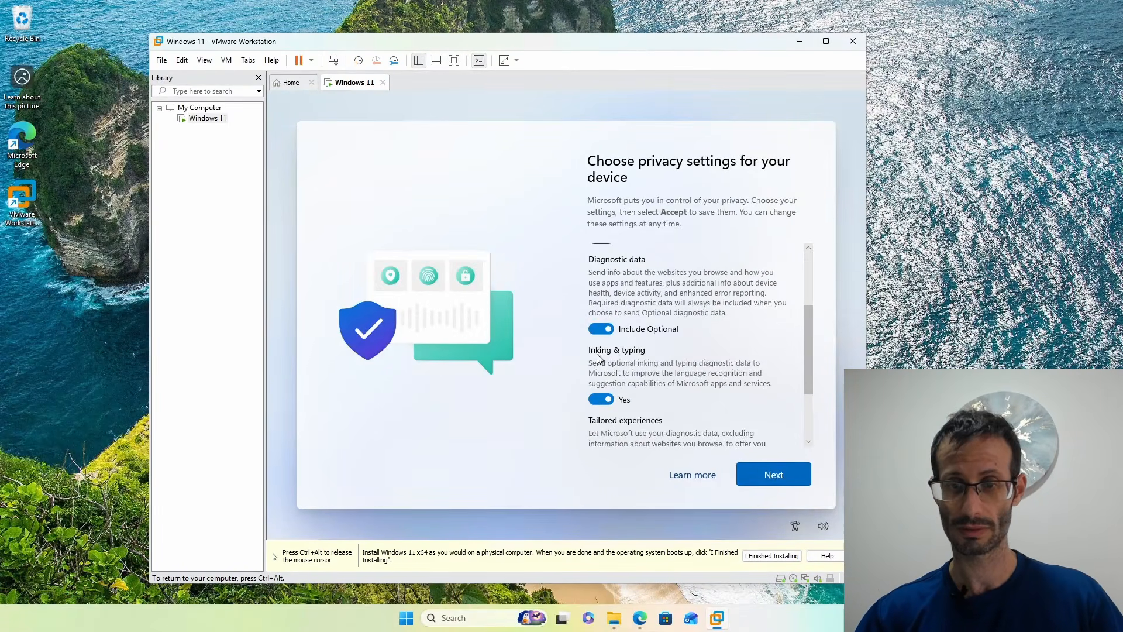
left_click(773, 474)
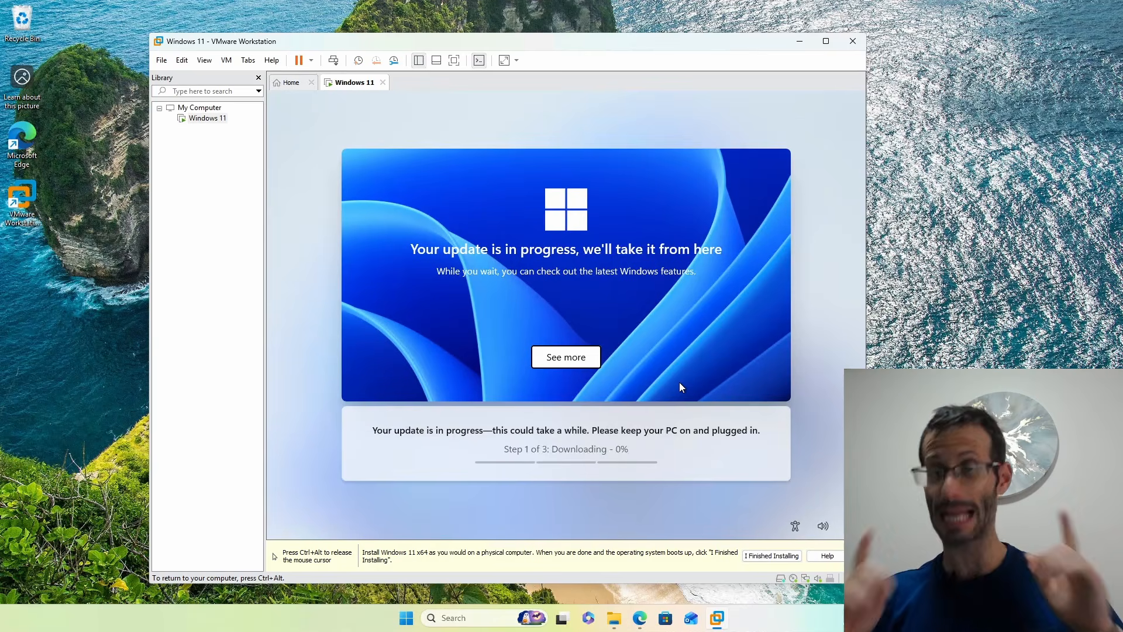